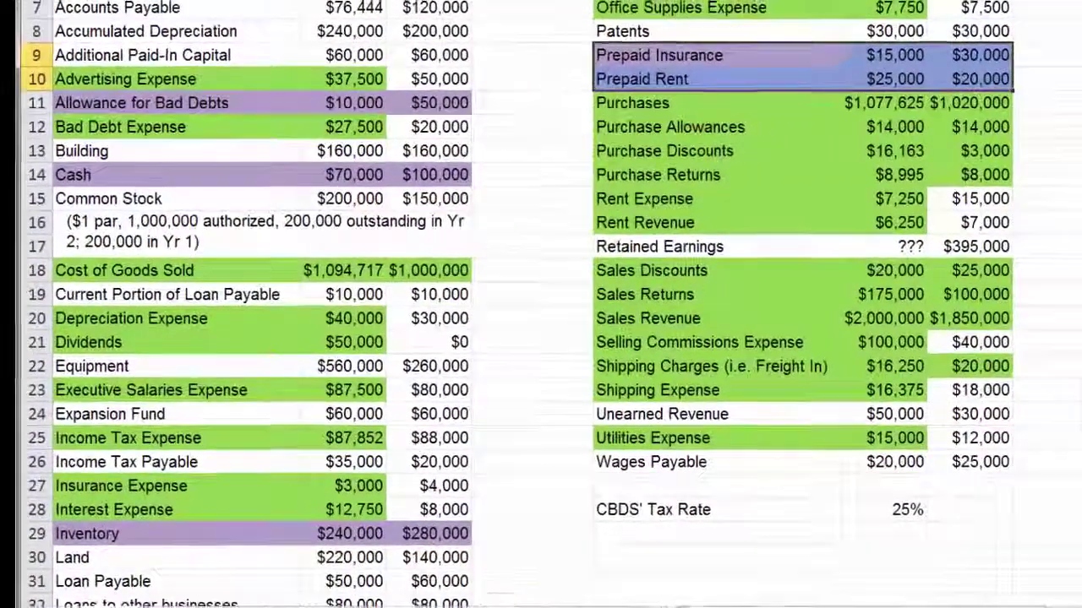
Shade the Expansion Fund and Loans to other businesses rows purple on the Raw Data sheet, across names and both years.
scroll(541, 305, down, 1)
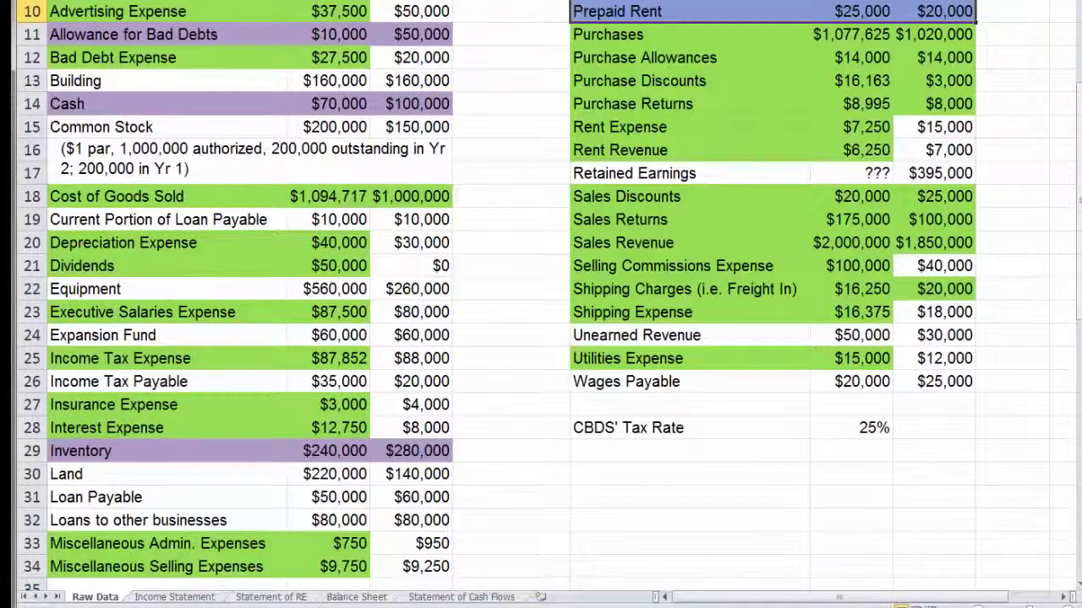
click(167, 265)
click(166, 334)
key(shift+Right)
key(shift+Right)
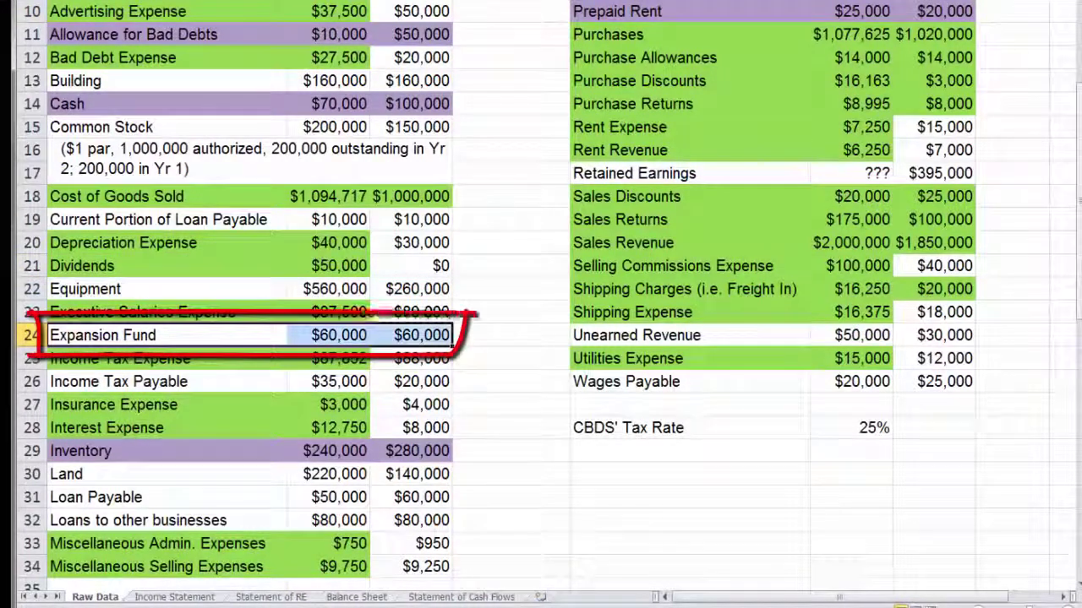
key(F4)
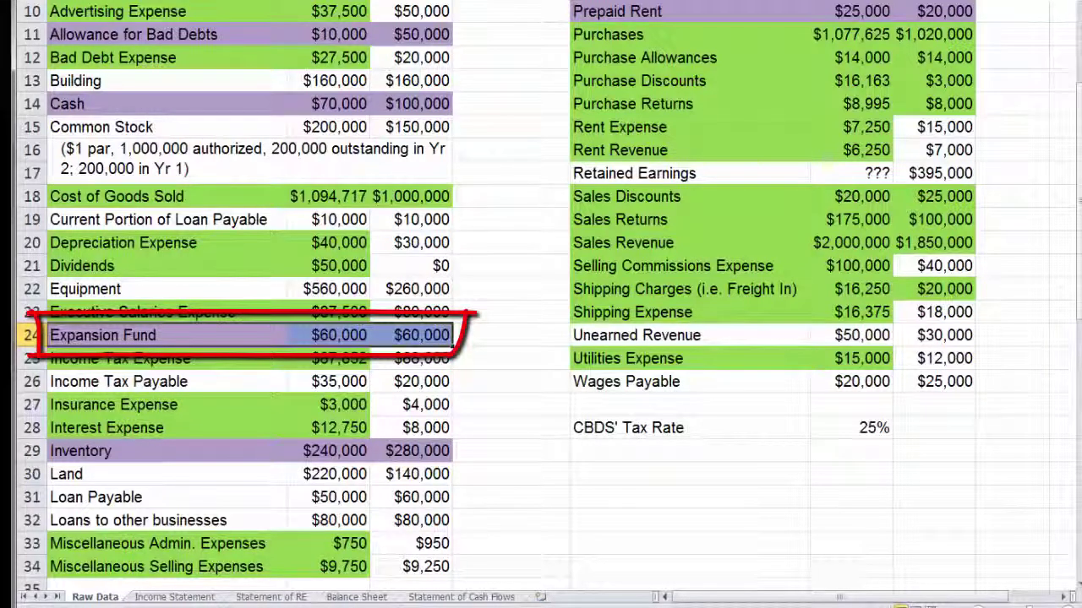
drag(167, 520, 410, 521)
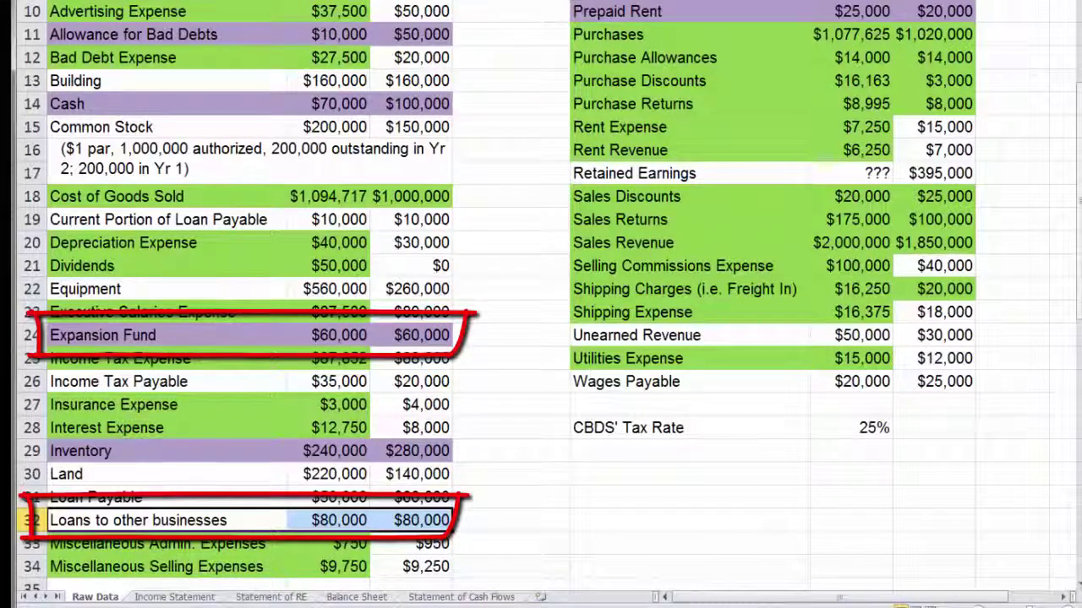
key(F4)
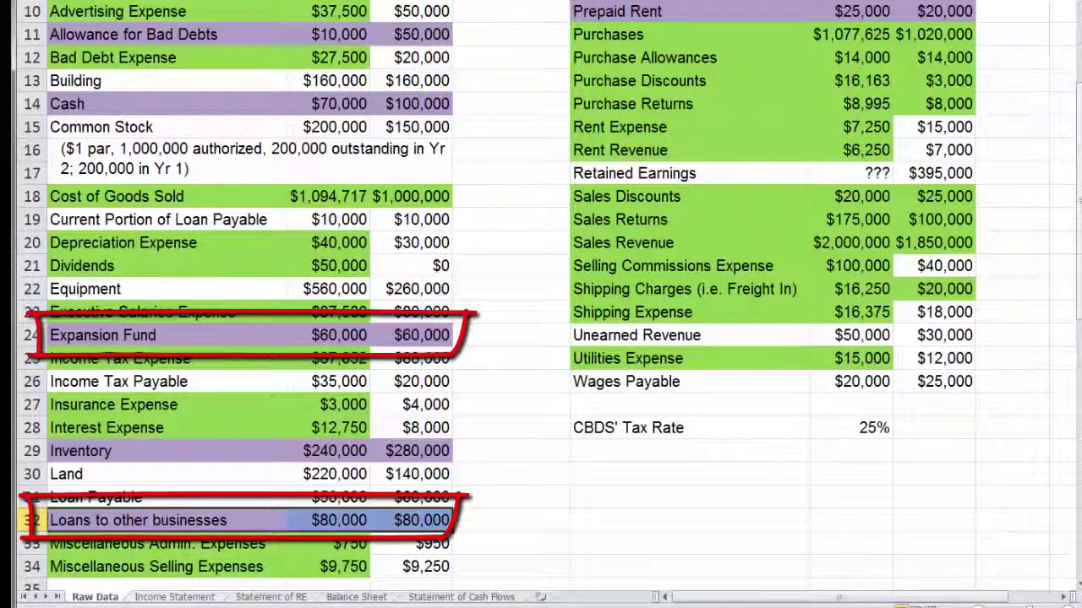
On the Balance Sheet, enter the label "Expansion Fund" in the first line under Long-term Investments.
key(ctrl+Page_Down)
key(ctrl+Page_Down)
key(ctrl+Page_Down)
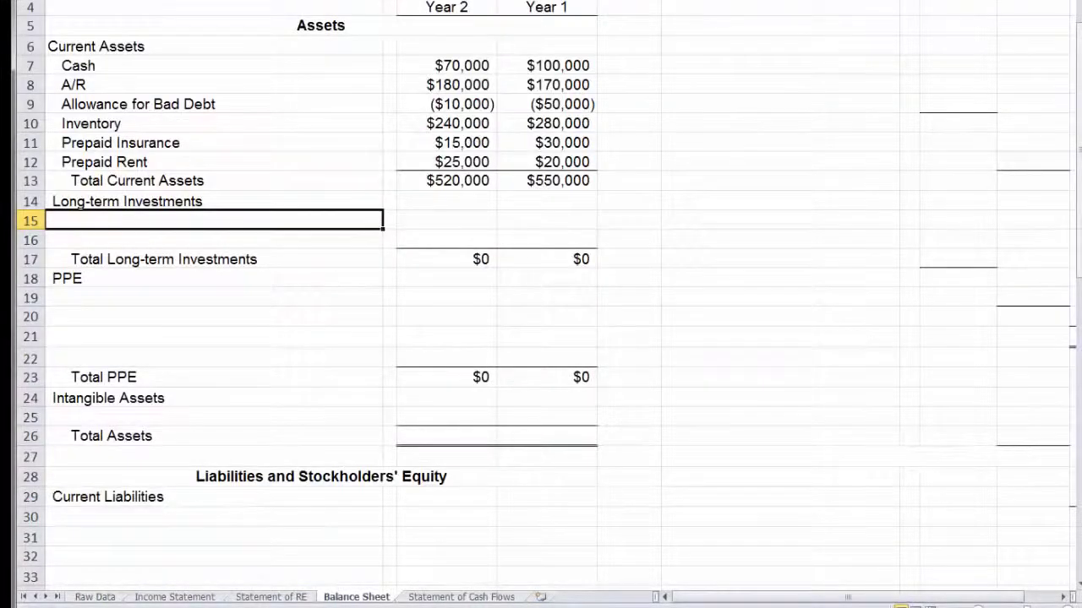
text(Expani)
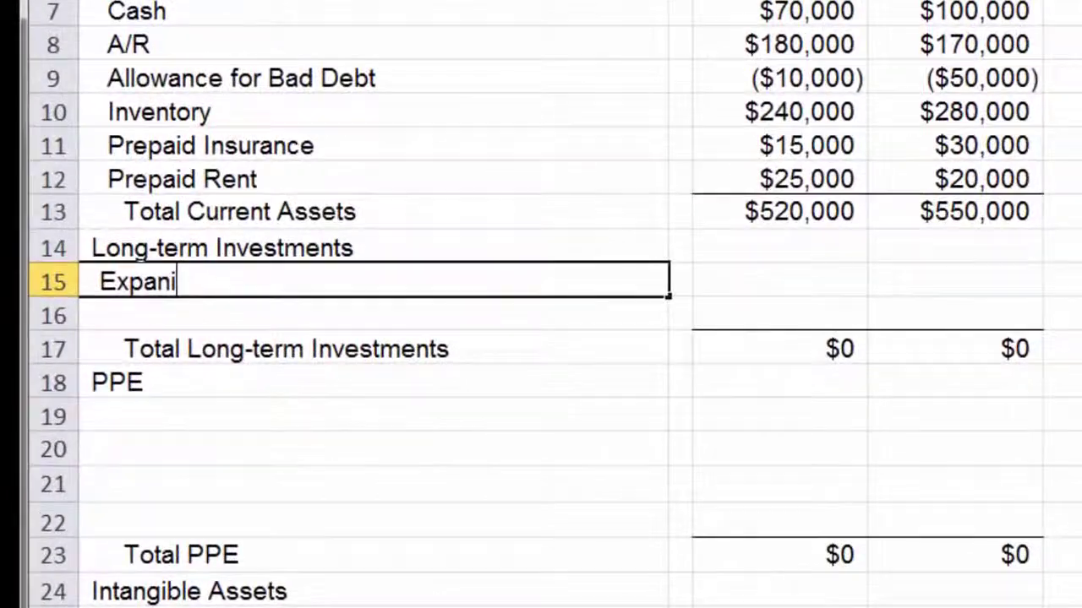
key(BackSpace)
text(sion FUnd)
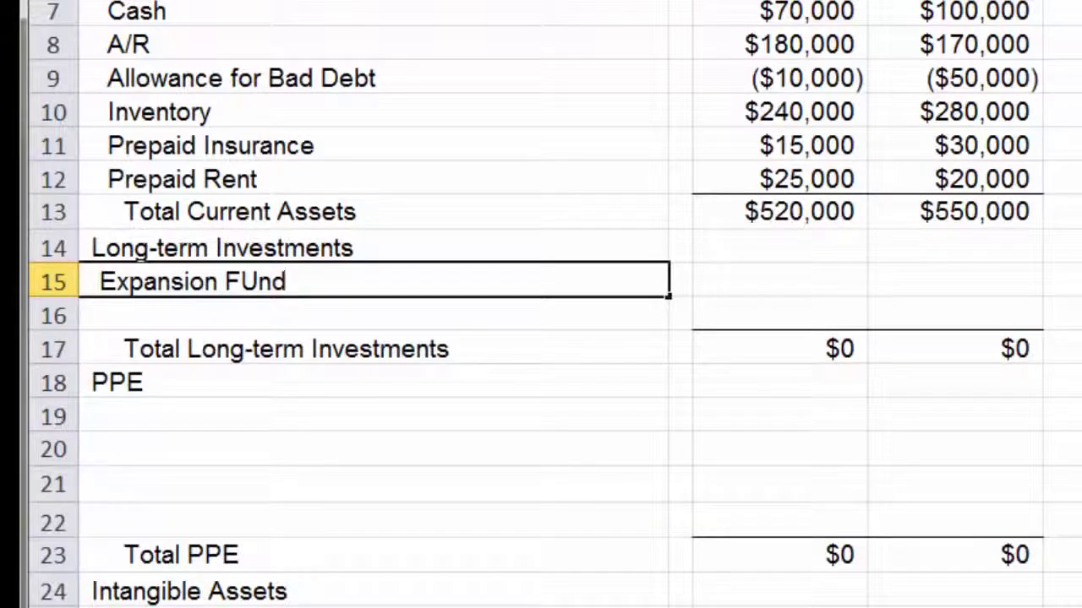
key(Return)
Enter the label "Loans to Other Businesses" in row 16, directly below Expansion Fund.
text(Loans to Other busine)
key(BackSpace)
key(BackSpace)
key(BackSpace)
key(BackSpace)
key(BackSpace)
key(BackSpace)
text(Businesses)
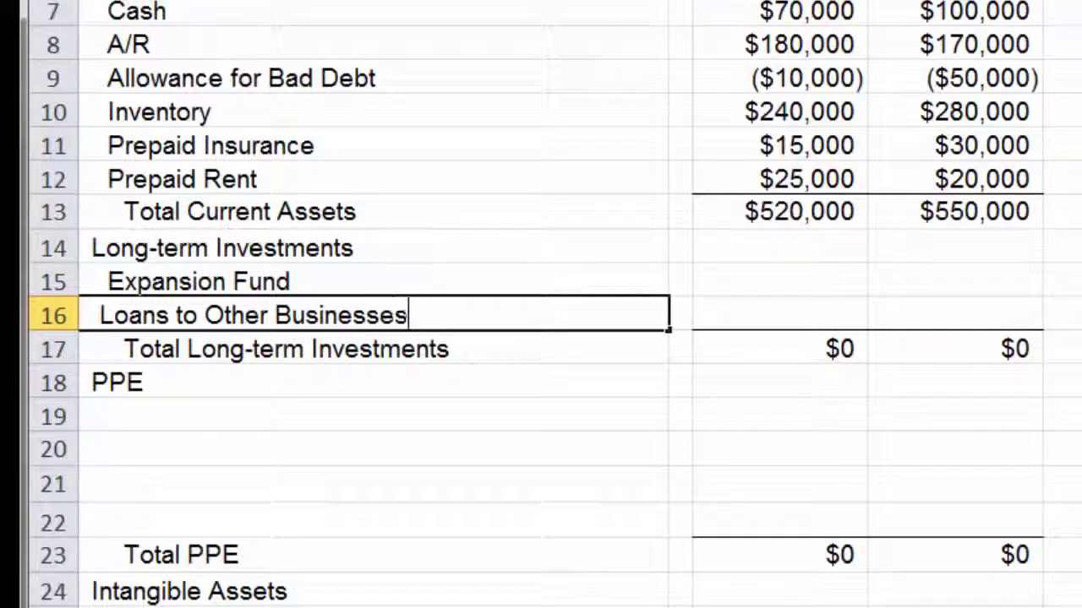
Link the Year 2 Expansion Fund amount in C15 to the Year 2 Expansion Fund value on the Raw Data sheet.
key(Up)
key(Right)
key(Right)
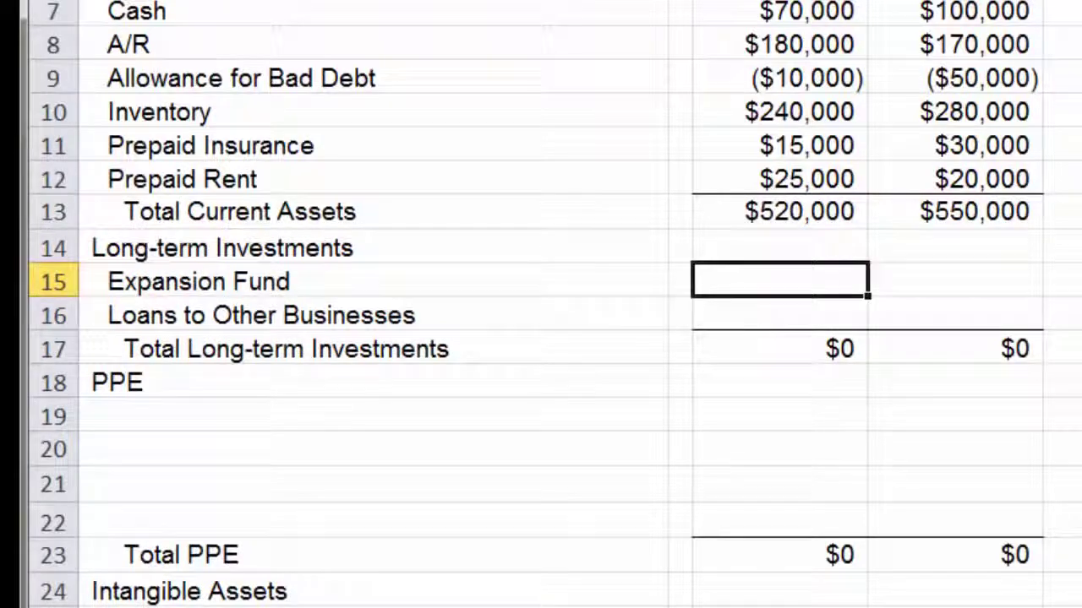
text(=)
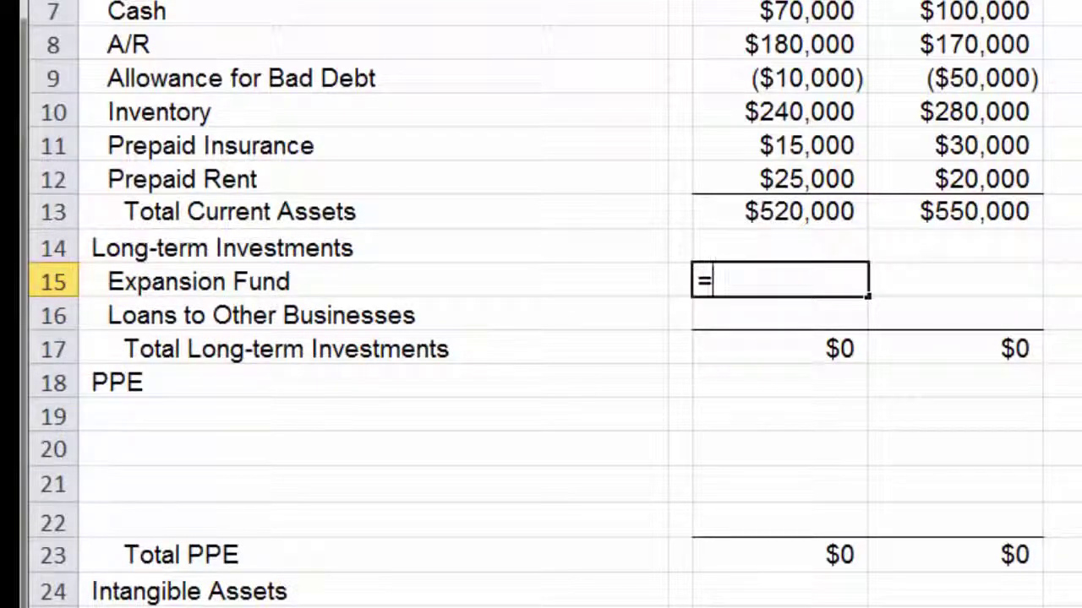
key(ctrl+Page_Up)
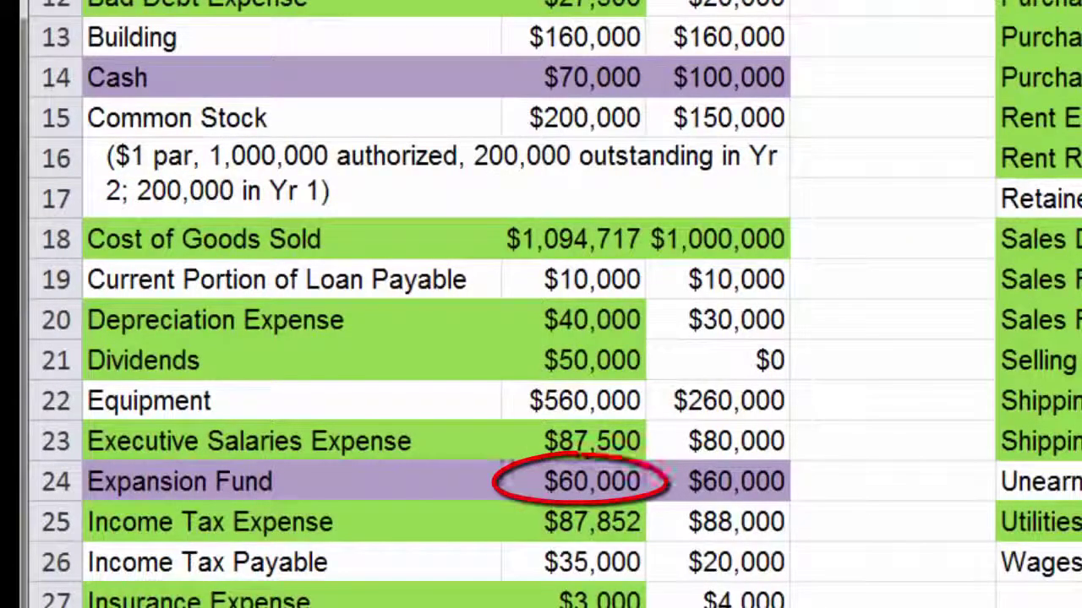
key(Return)
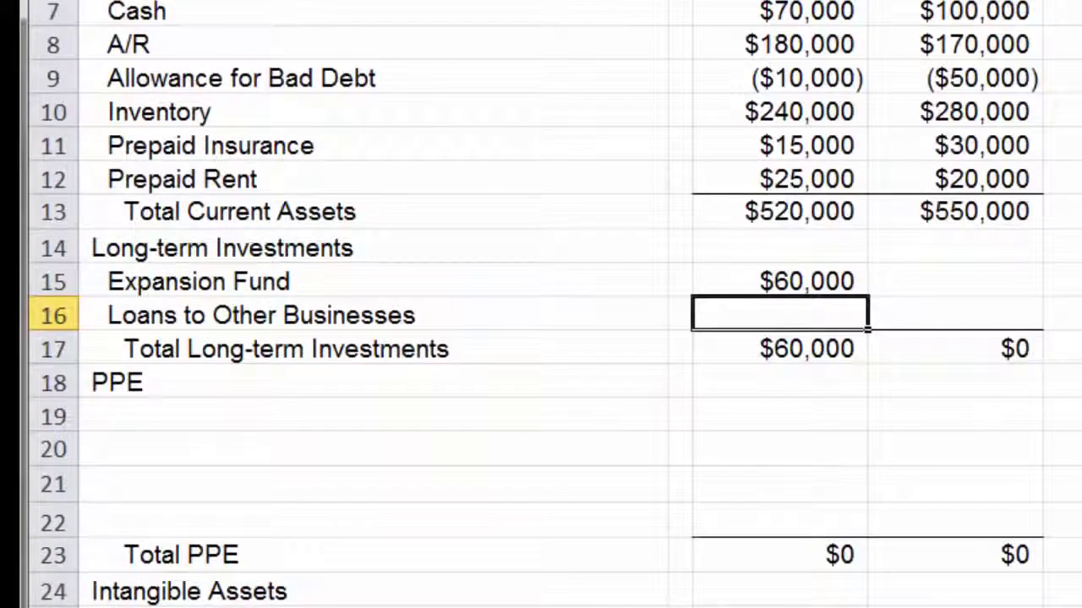
Link the Year 2 Loans to Other Businesses amount in C16 to its Year 2 value on the Raw Data sheet.
text(=)
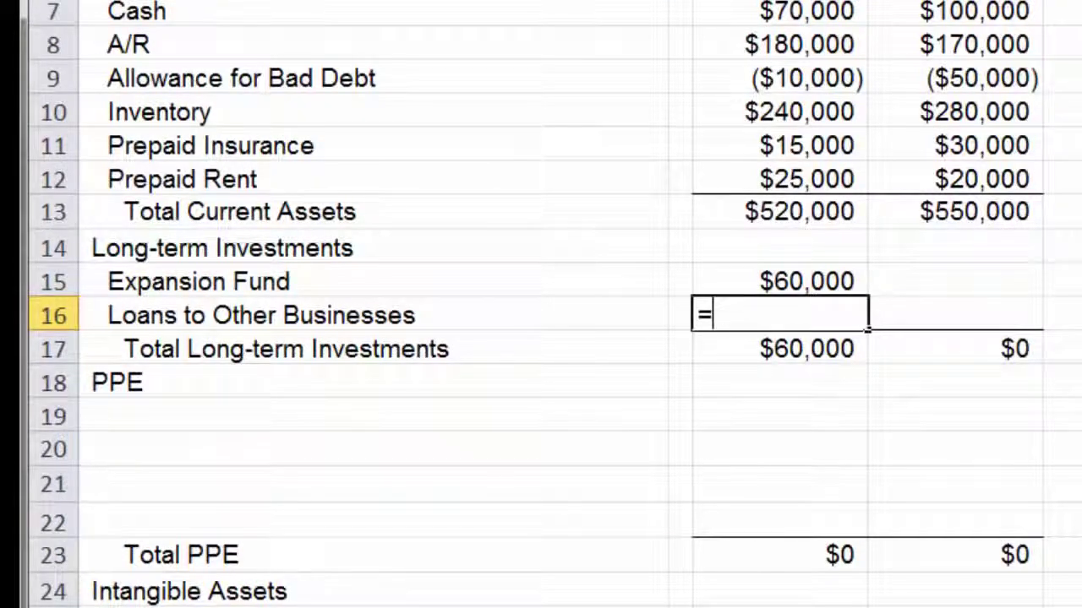
key(ctrl+Page_Down)
scroll(540, 304, down, 2)
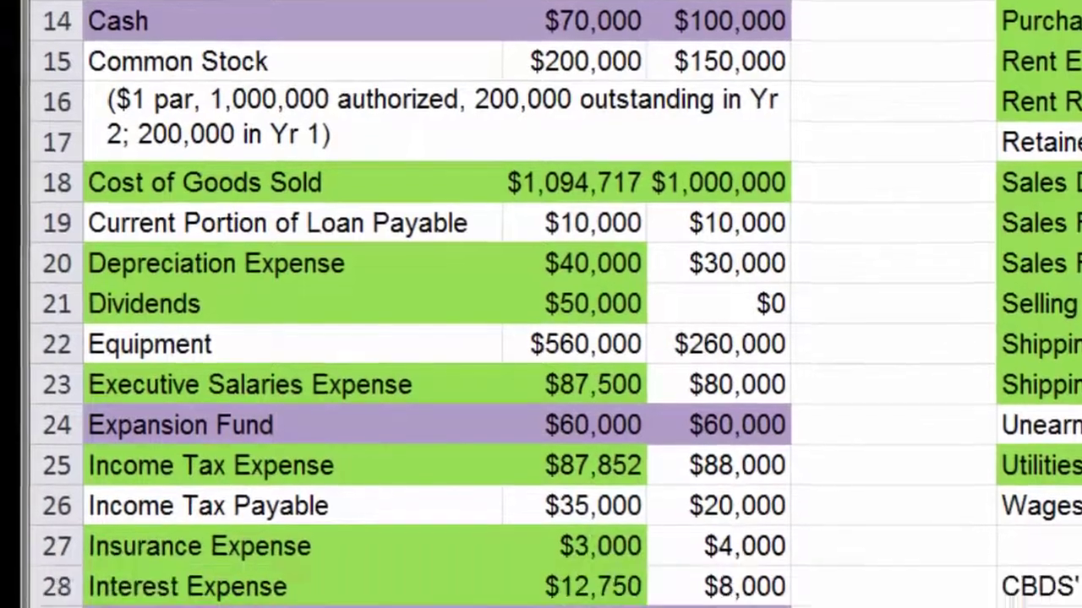
click(578, 579)
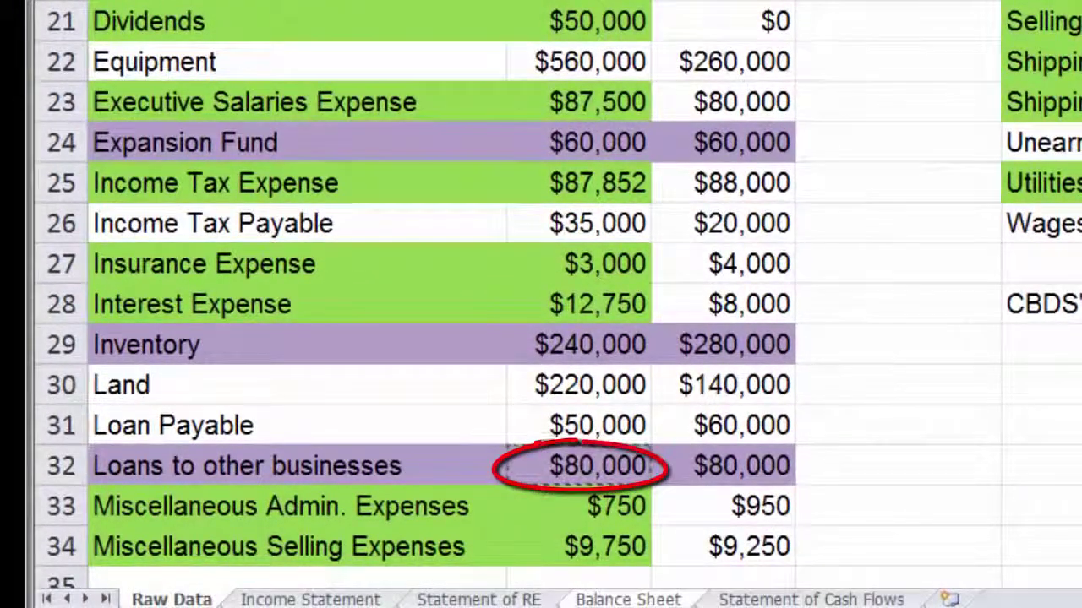
key(Return)
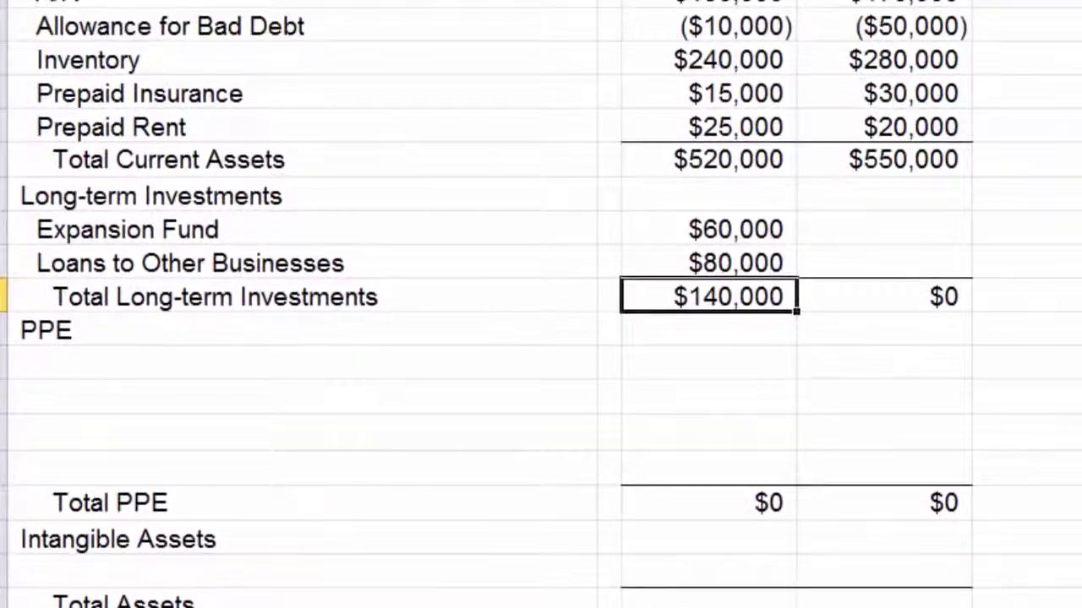
Fill the Year 2 formulas for Expansion Fund and Loans to Other Businesses across into the Year 1 column.
click(708, 229)
key(shift+Down)
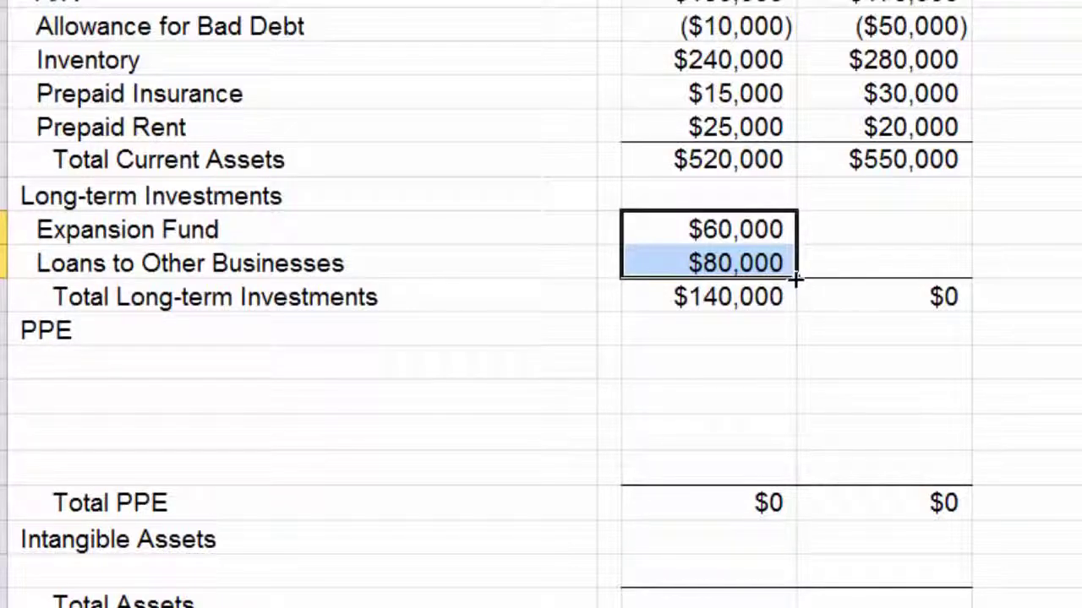
drag(797, 276, 931, 279)
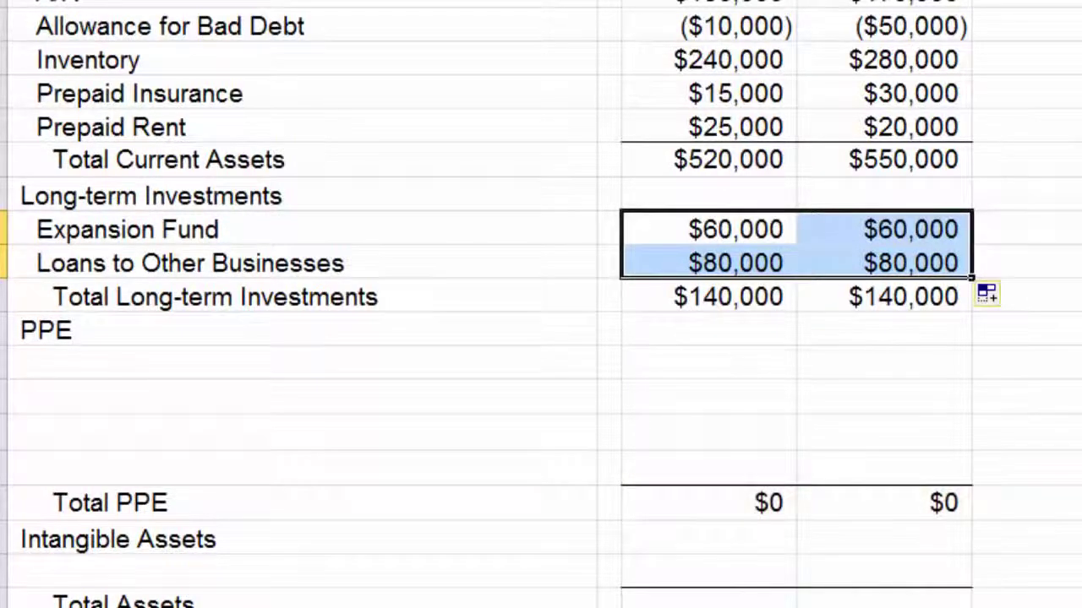
Shade the Land row purple on the Raw Data sheet, including its Year 2 and Year 1 amounts.
click(301, 362)
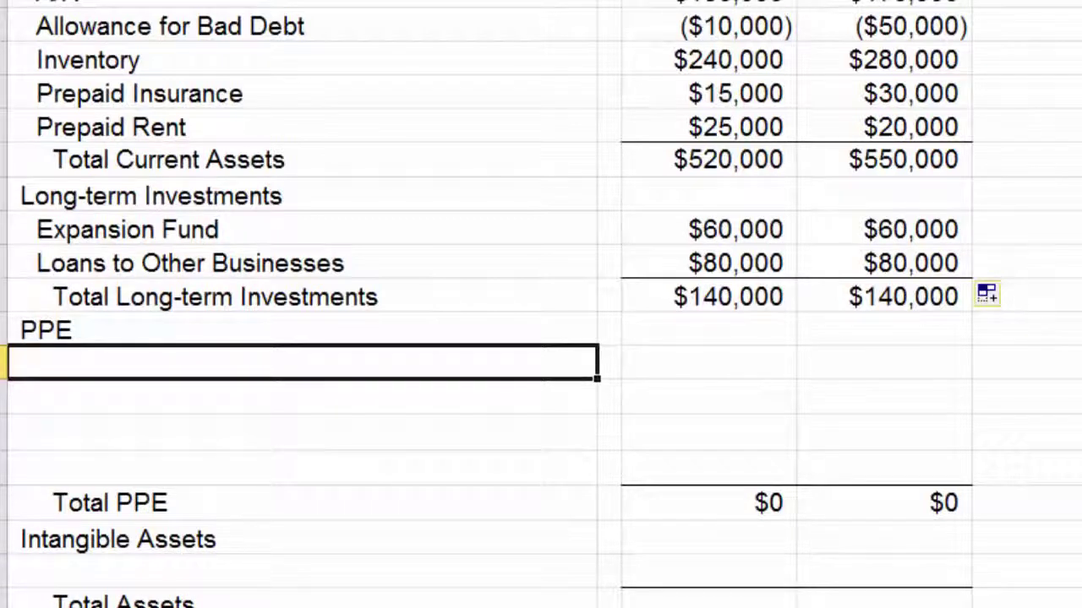
key(ctrl+Page_Up)
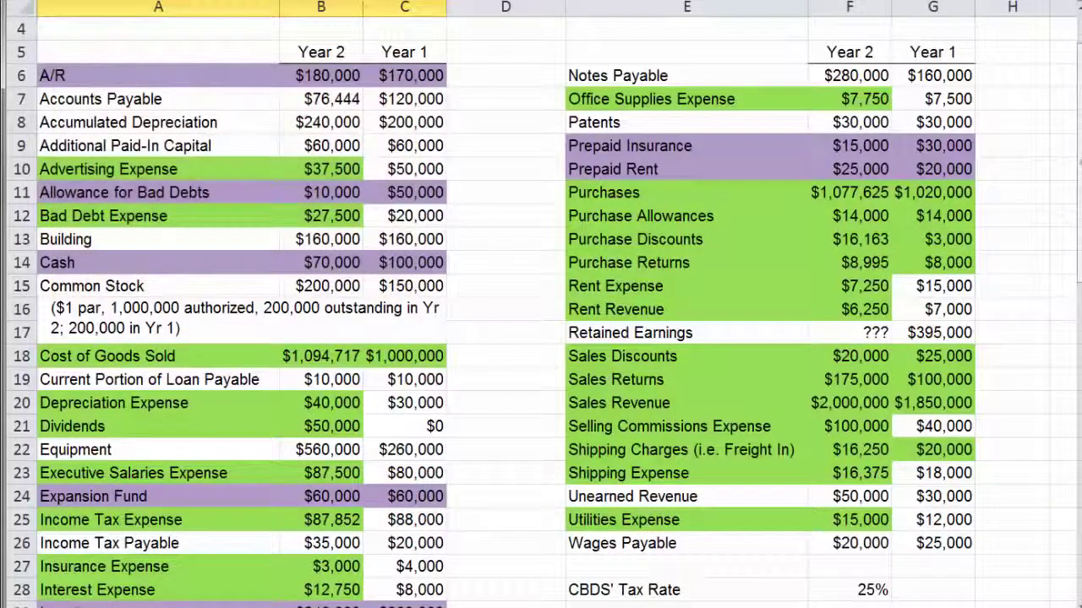
scroll(541, 304, down, 2)
drag(158, 496, 404, 496)
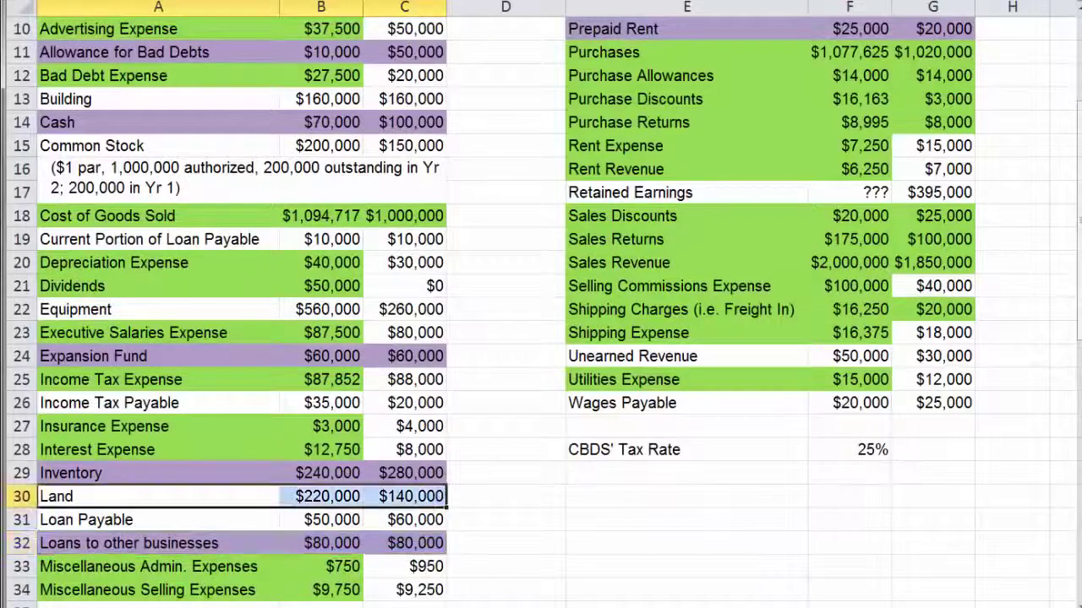
key(F4)
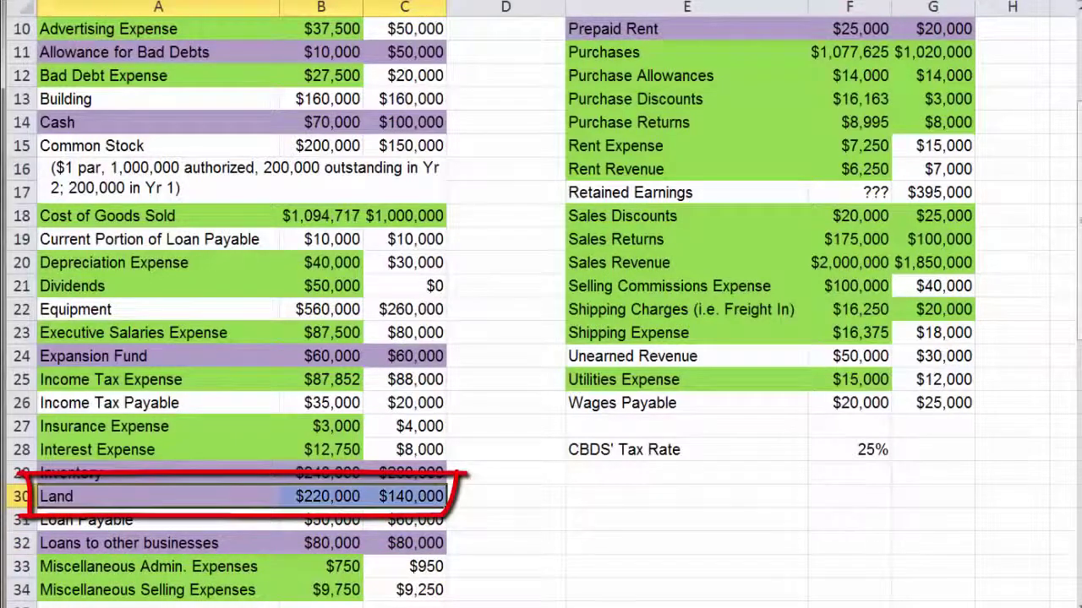
On the Balance Sheet, enter the label "Land" in the first line under PPE.
key(ctrl+Page_Down)
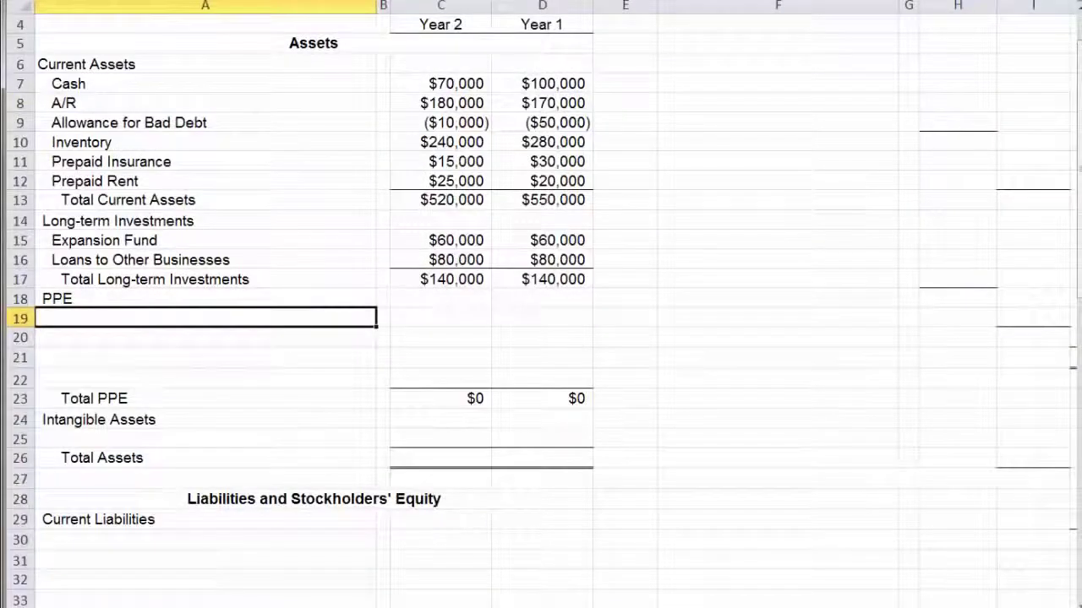
text(Loand)
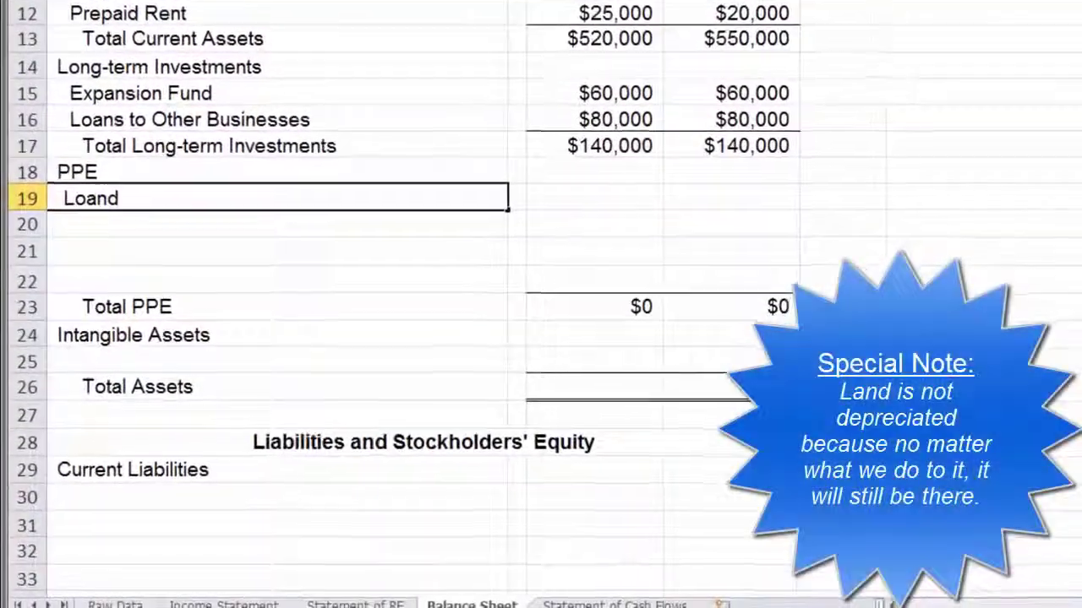
key(BackSpace)
key(BackSpace)
key(BackSpace)
key(BackSpace)
text(and)
Link the Year 2 Land amount in C19 to the Year 2 Land value on the Raw Data sheet.
key(Tab)
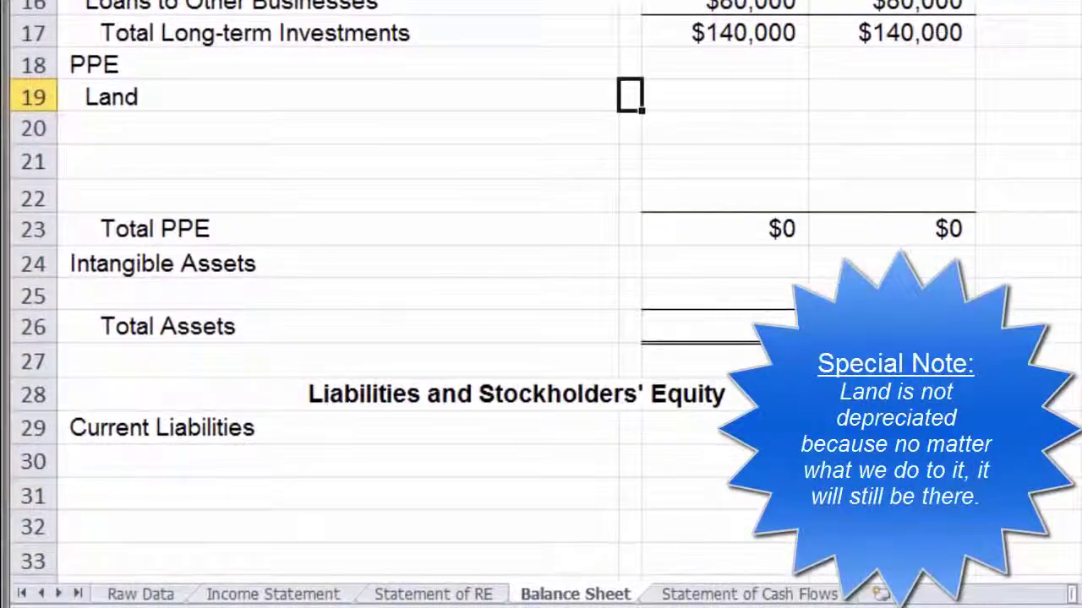
key(Tab)
text(=)
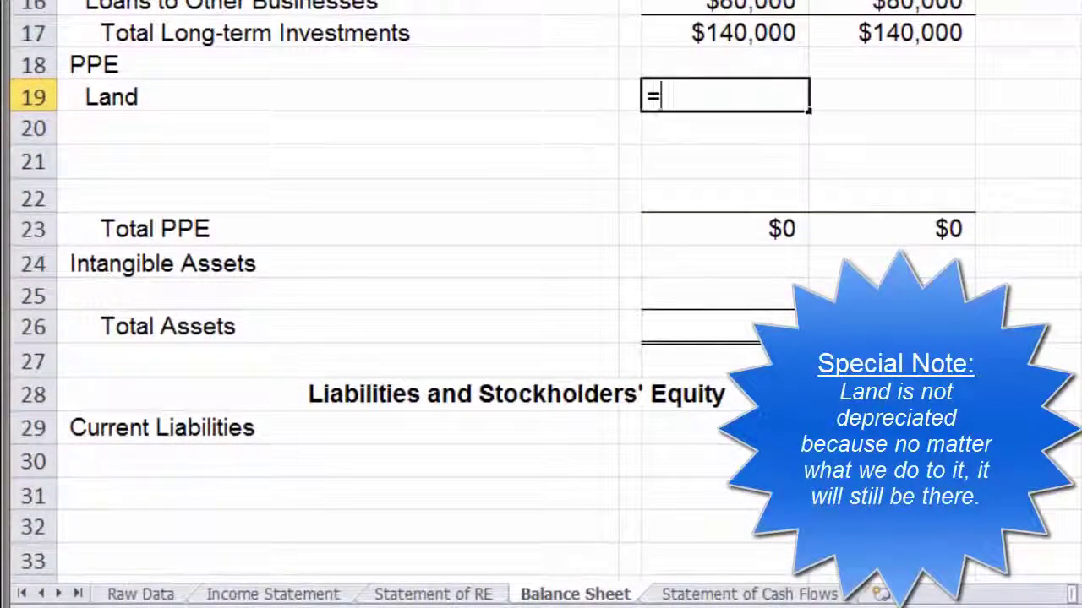
click(140, 595)
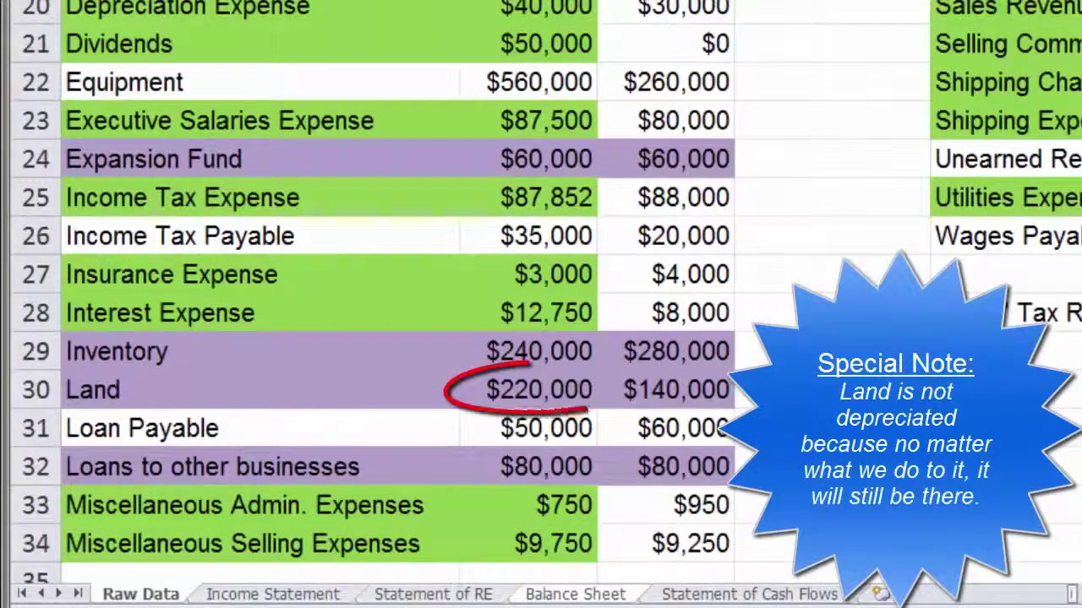
key(Return)
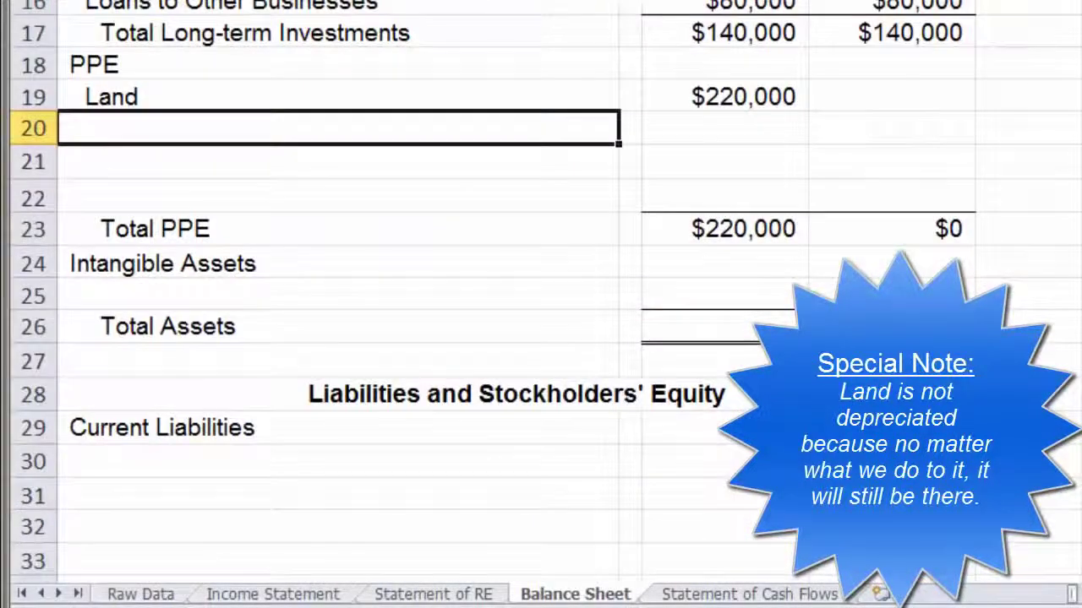
Fill the Land formula from Year 2 across into the Year 1 column, and select the empty label cell below Land.
click(728, 96)
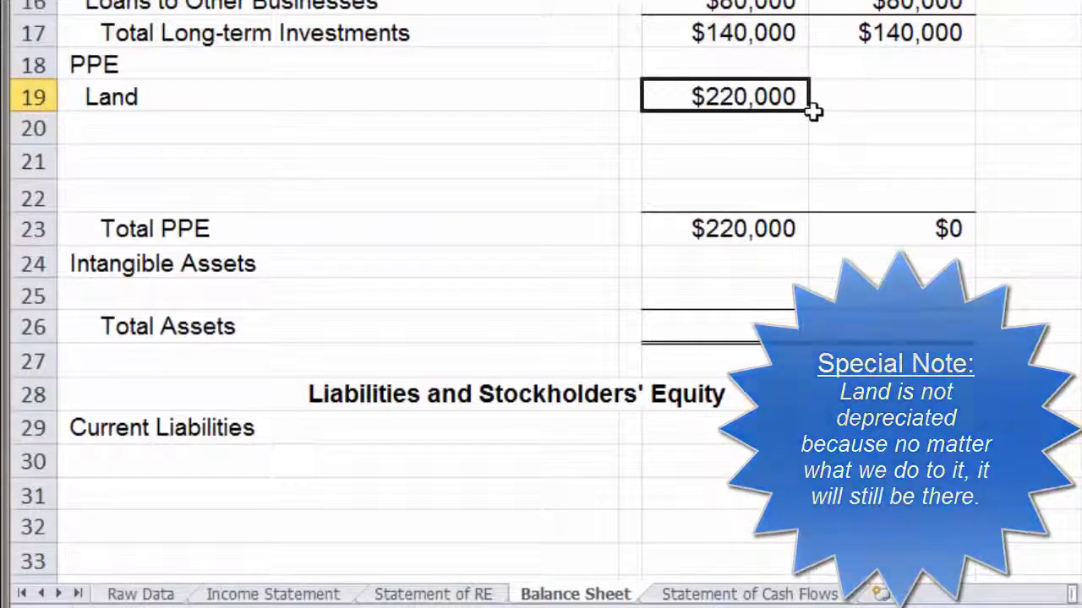
drag(809, 111, 940, 104)
click(338, 128)
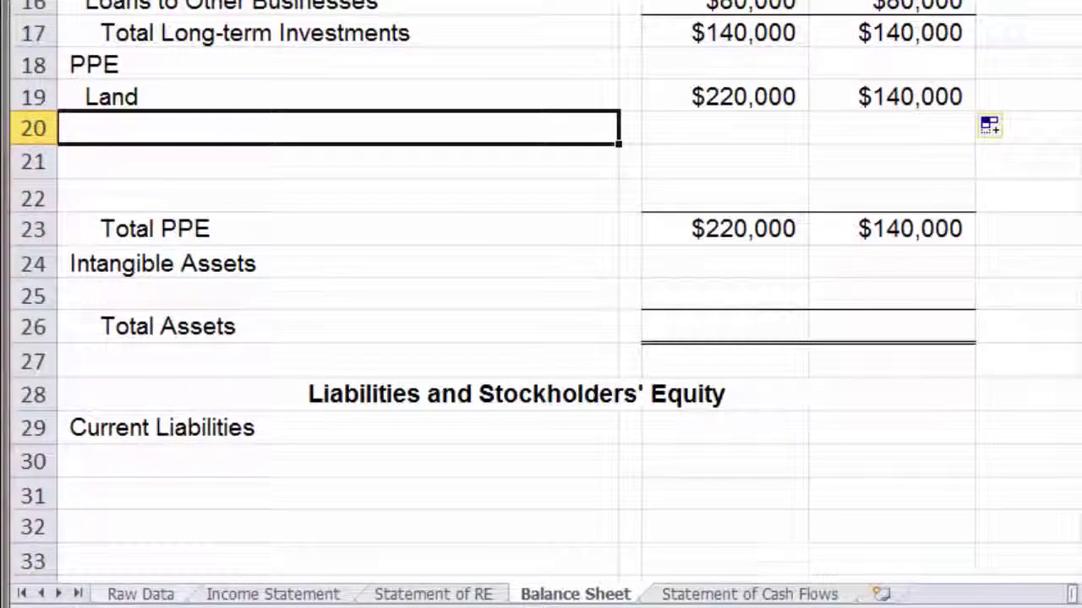
Shade the Building and Equipment rows purple on the Raw Data sheet, across names and both years.
key(ctrl+Page_Up)
key(ctrl+Page_Up)
key(ctrl+Page_Up)
drag(89, 84, 406, 84)
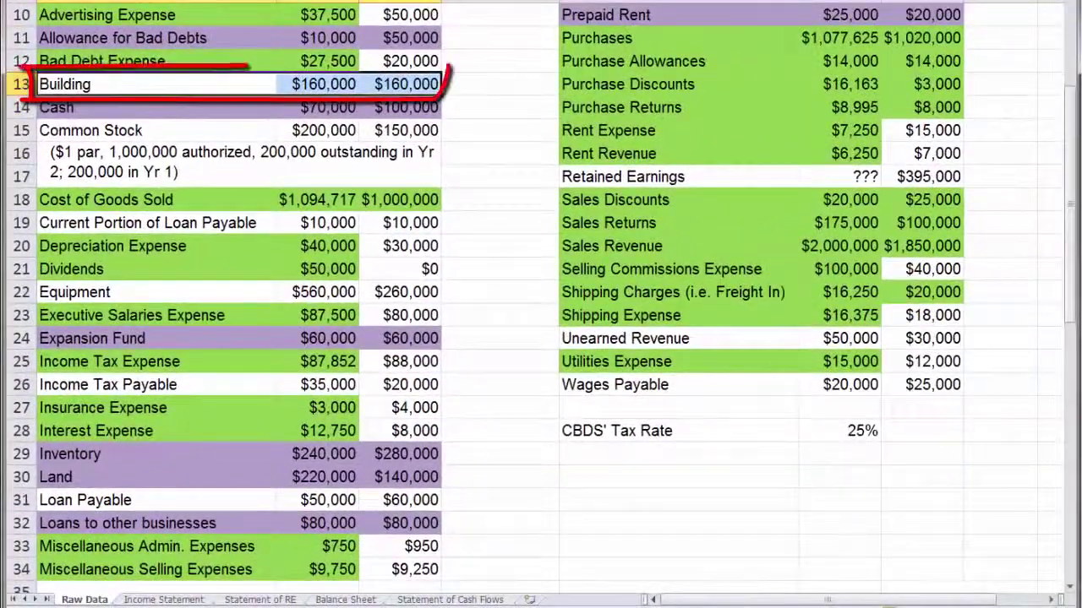
key(F4)
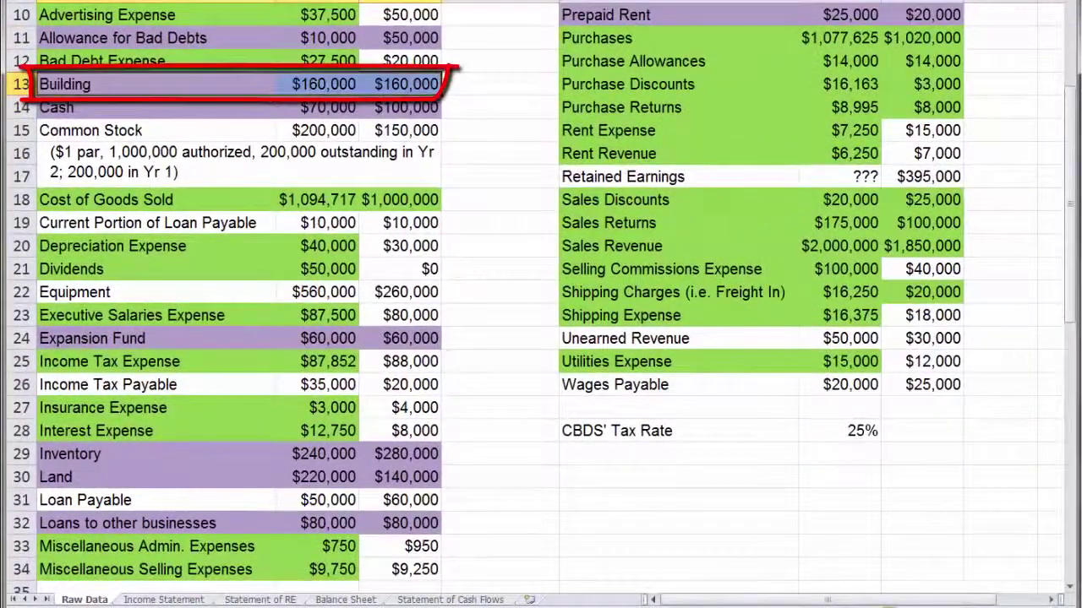
click(156, 292)
drag(156, 292, 406, 291)
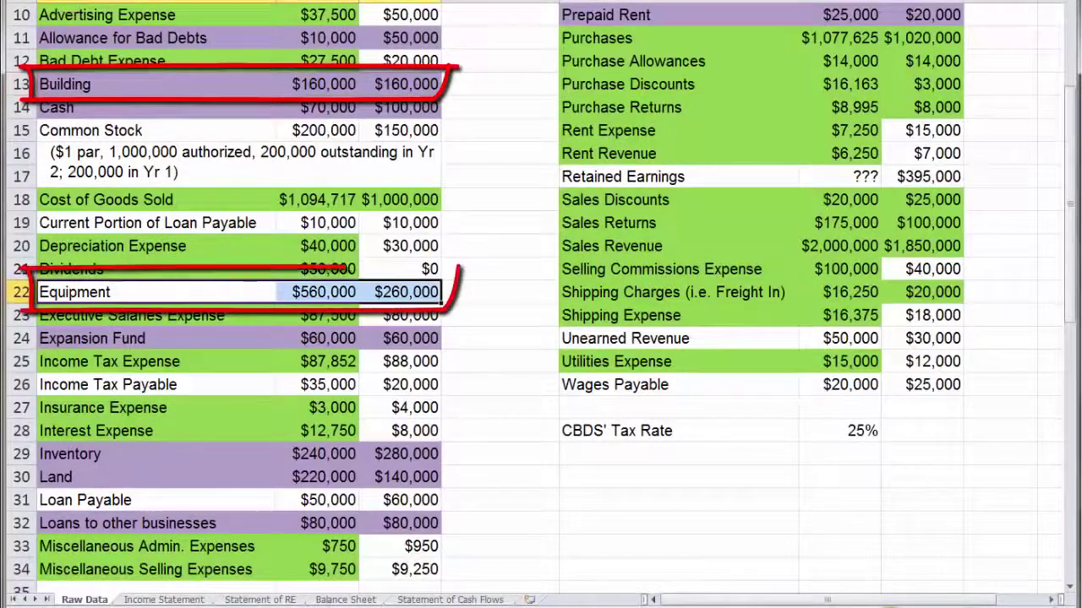
key(F4)
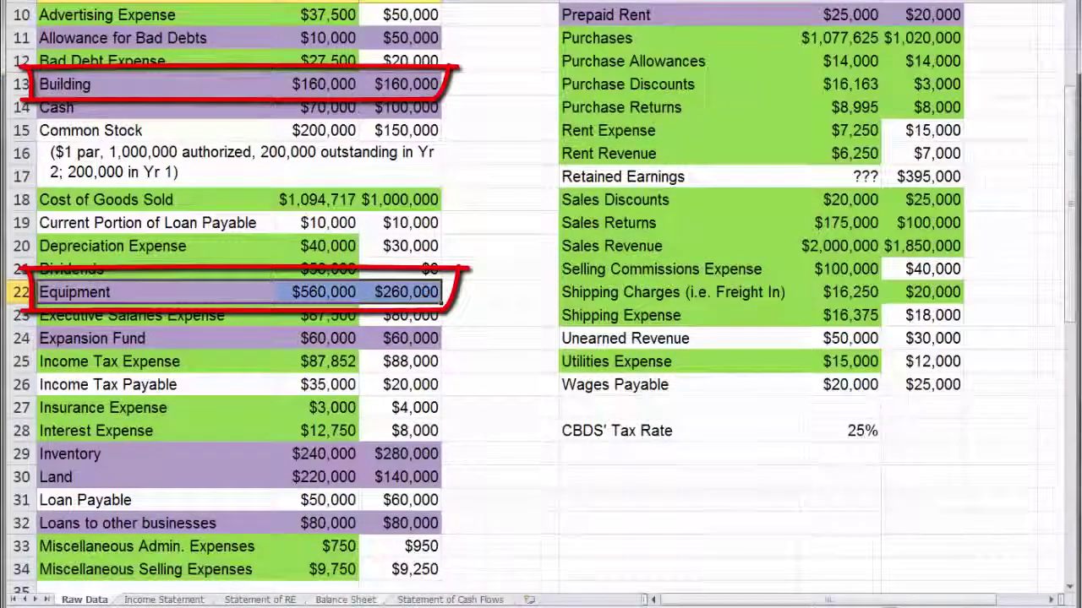
On the Balance Sheet, enter the labels "Building" and "Equipment" in the two lines below Land.
key(ctrl+Page_Down)
key(ctrl+Page_Down)
key(ctrl+Page_Down)
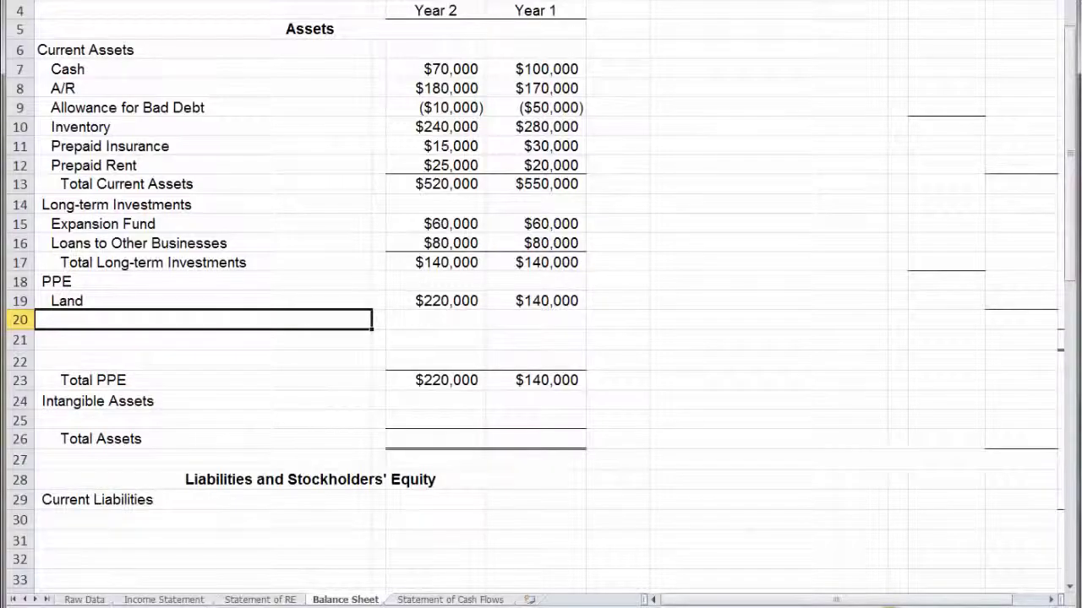
text(Building)
key(Return)
text(Equi)
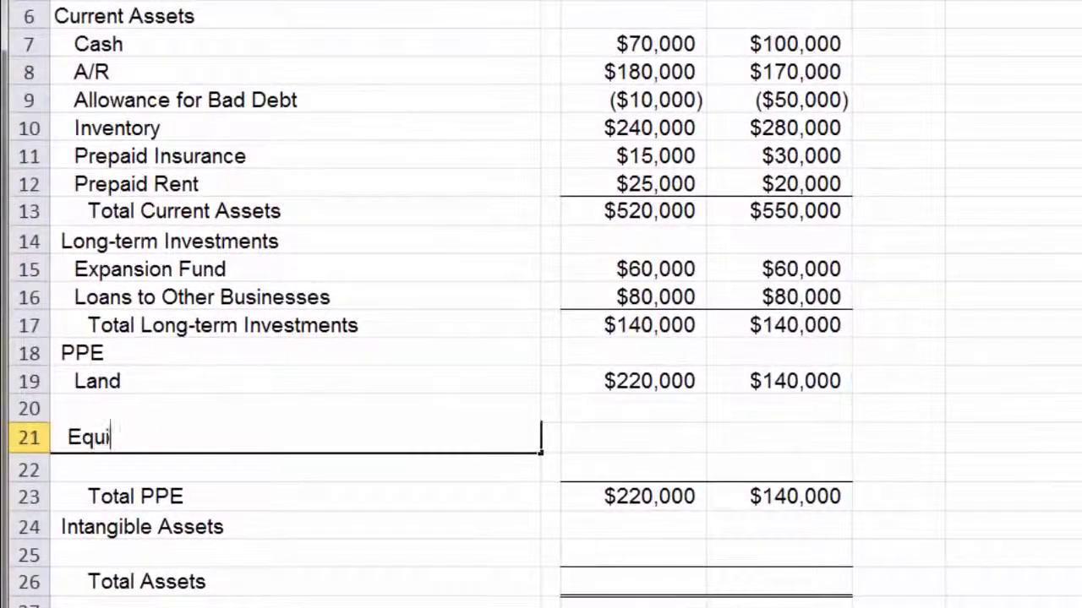
text(pment)
Link the Year 2 Building amount in C20 to the Year 2 Building value on the Raw Data sheet.
key(Right)
key(Right)
key(Up)
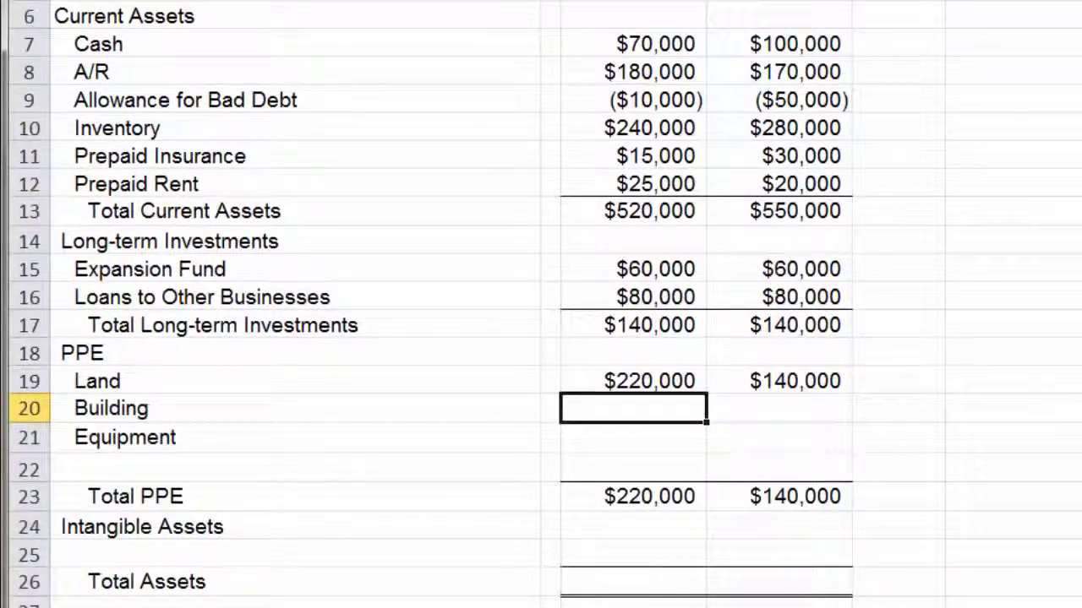
text(=)
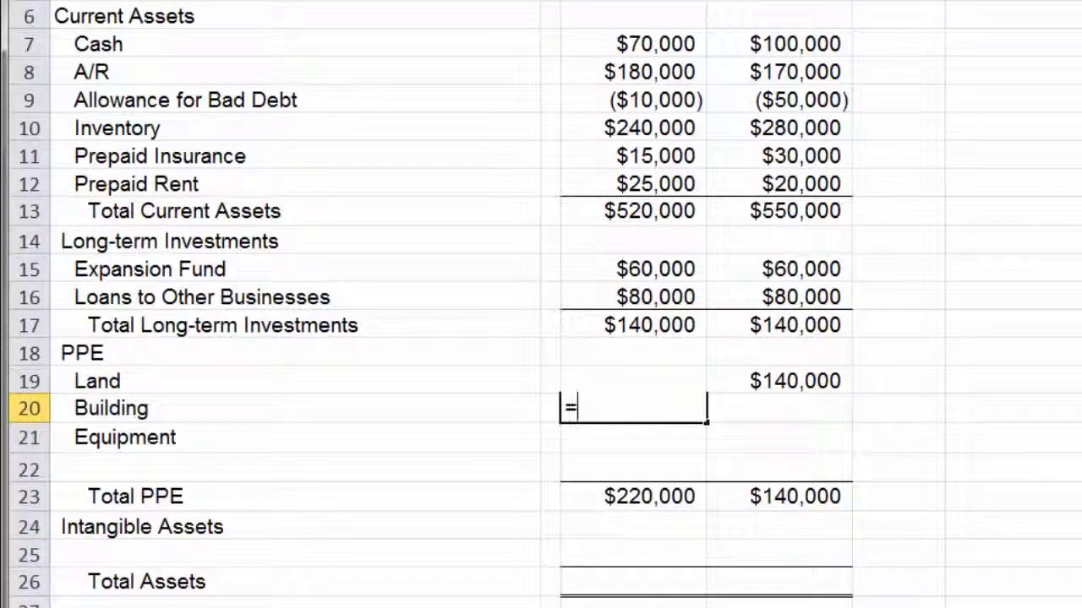
key(ctrl+Page_Up)
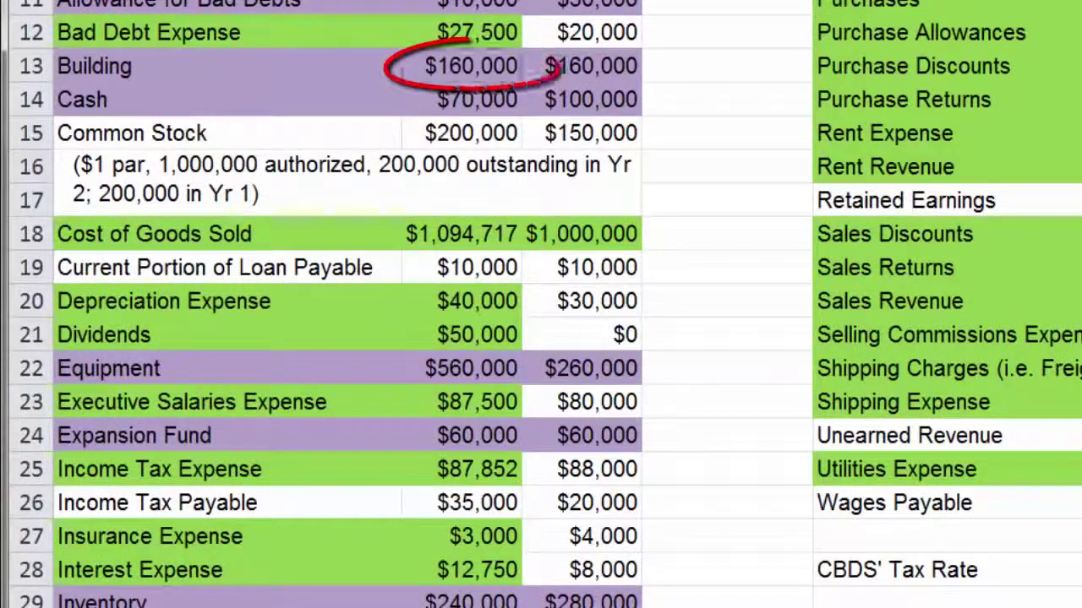
key(Return)
Link the Year 2 Equipment amount in C21 to the Raw Data sheet, and fill the Building and Equipment formulas across into Year 1.
text(=)
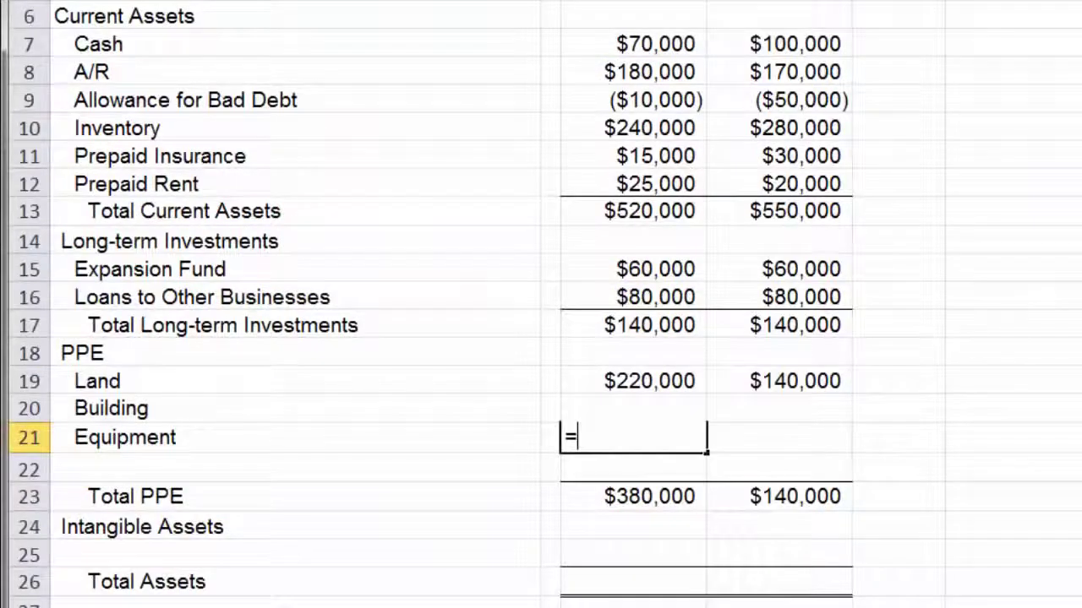
key(ctrl+Page_Down)
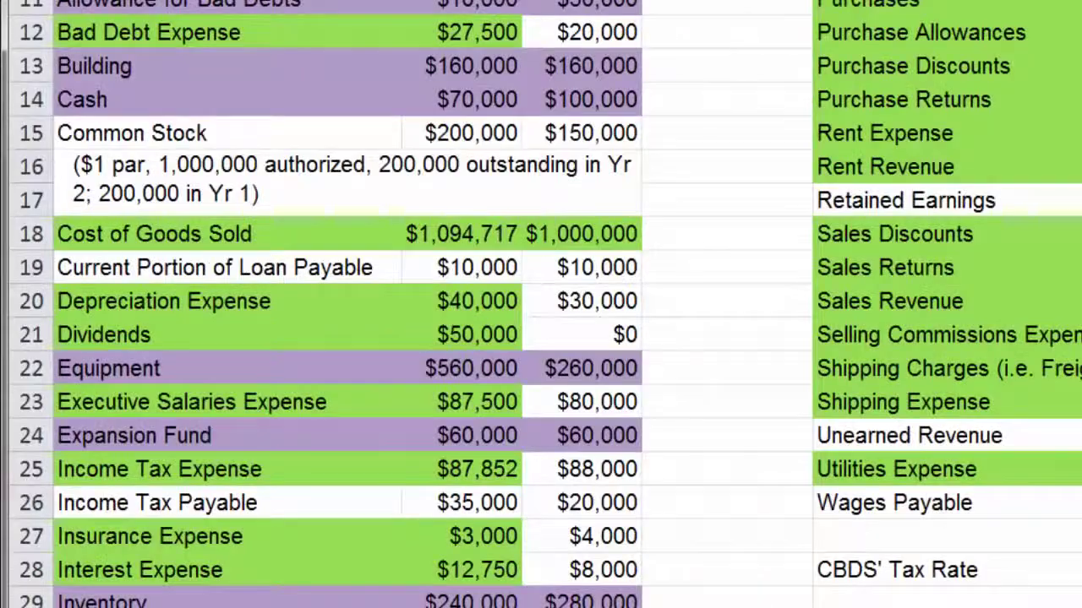
click(506, 359)
key(Return)
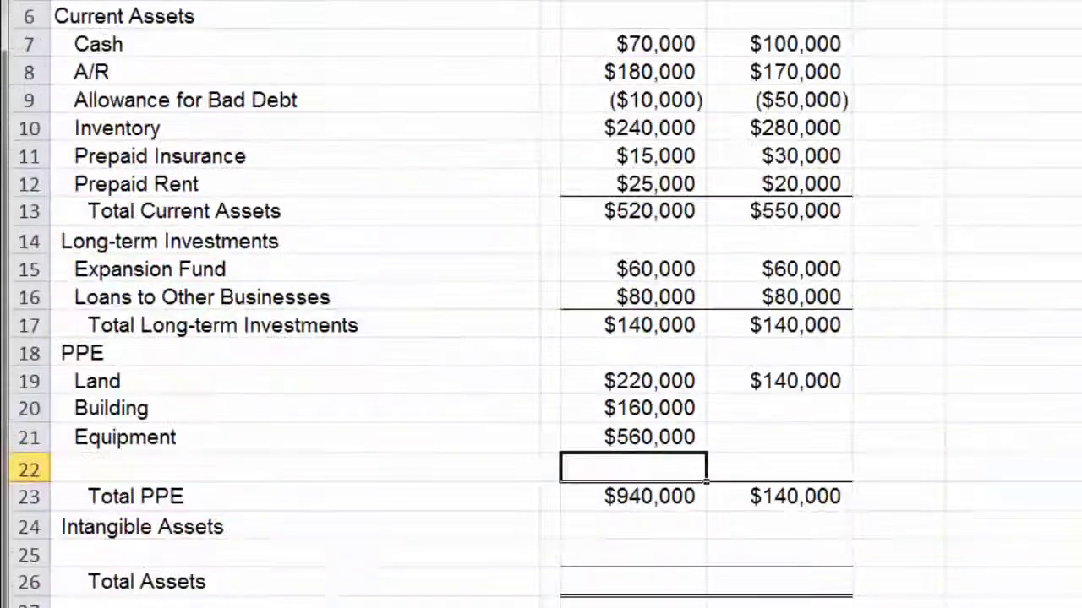
drag(647, 408, 647, 437)
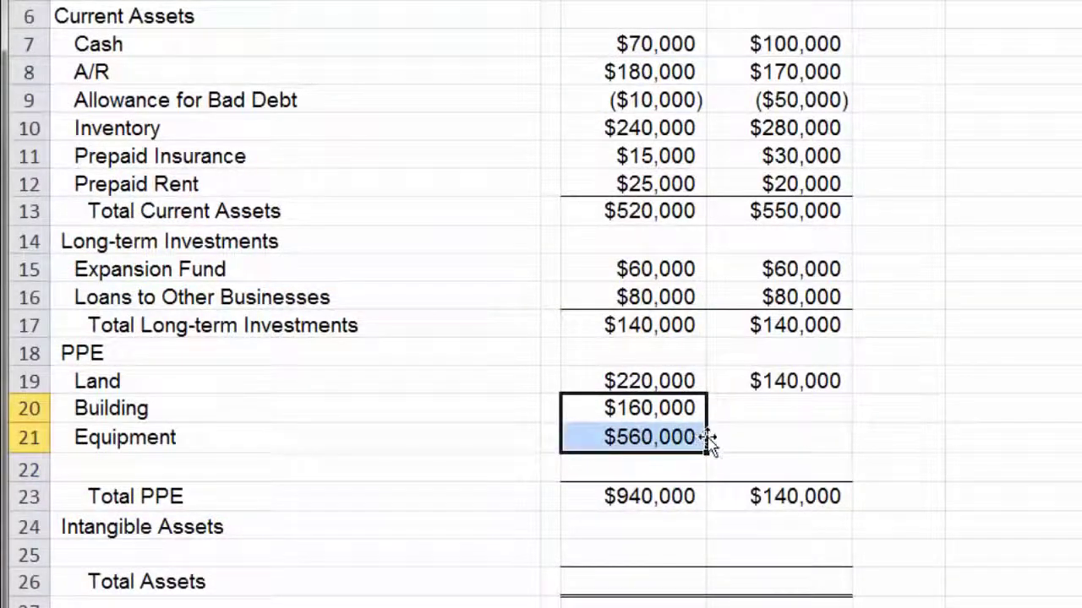
drag(709, 454, 824, 437)
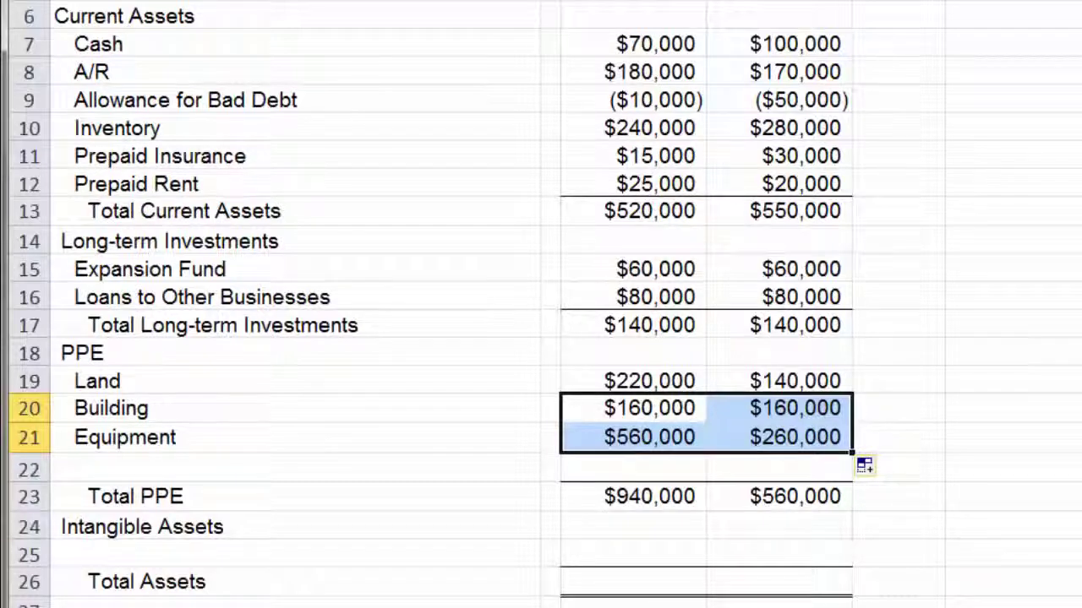
Enter the label "Accumulated Depreciation" in the empty line between Equipment and Total PPE.
click(295, 468)
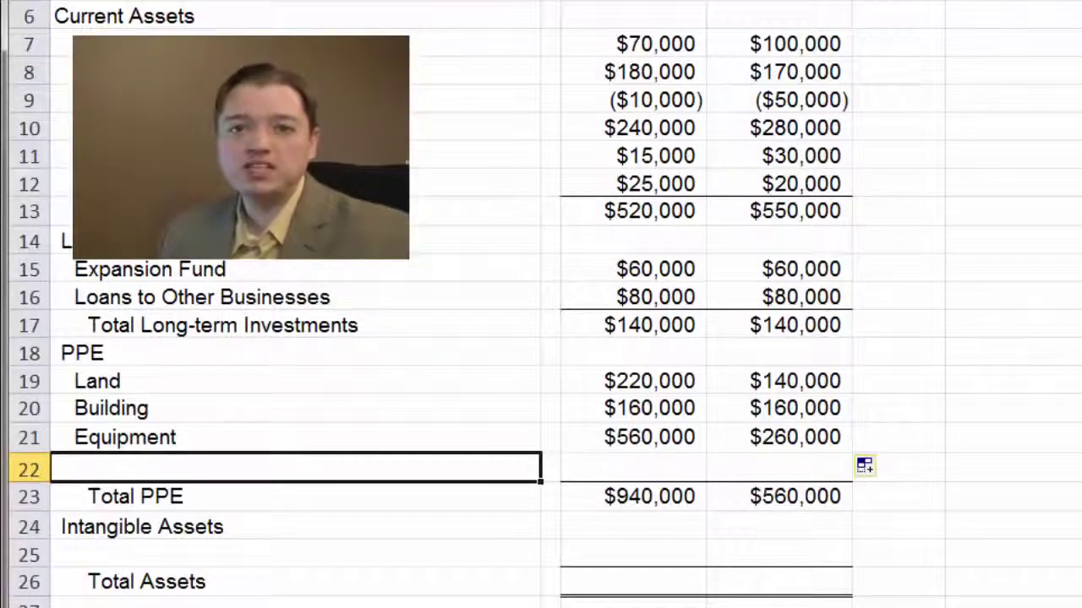
text(Acc)
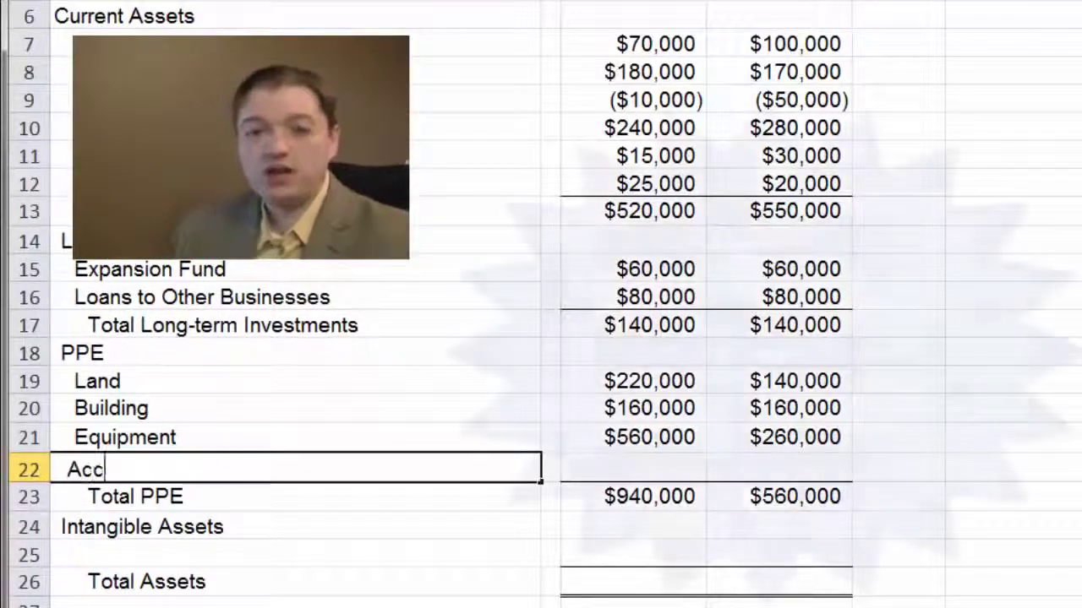
text(umulated Depreciation)
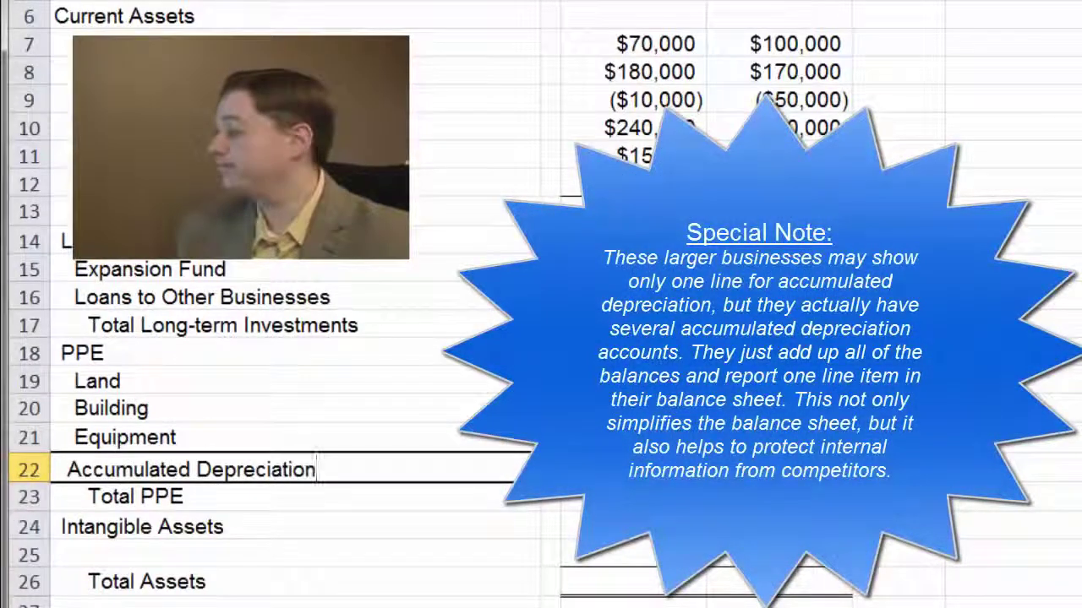
key(Return)
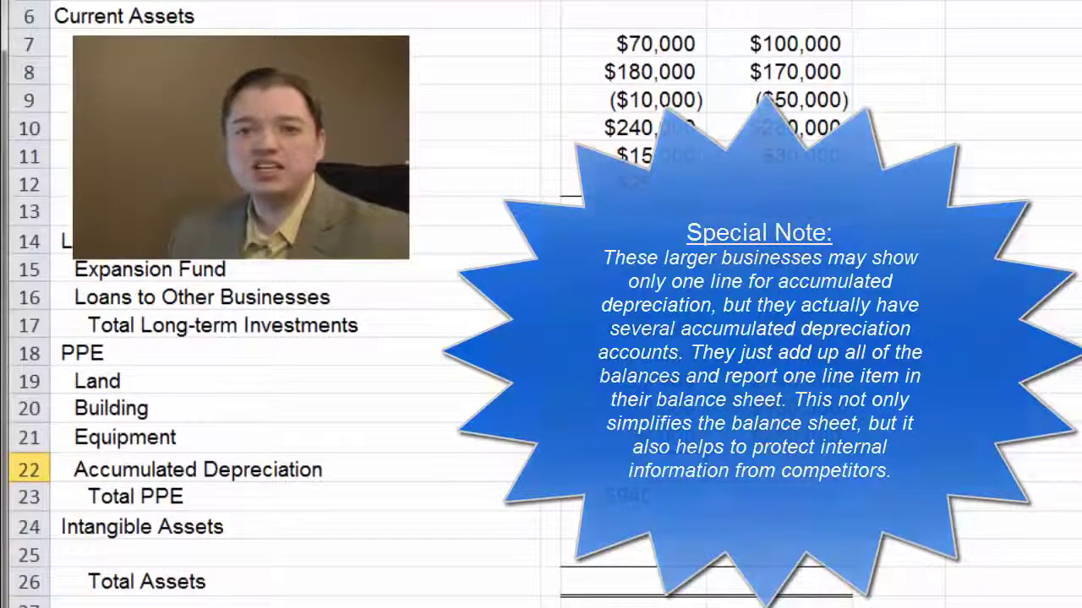
Link Year 2 Accumulated Depreciation in C22 to the Raw Data value as a negative amount, and fill it across into Year 1.
text(=-)
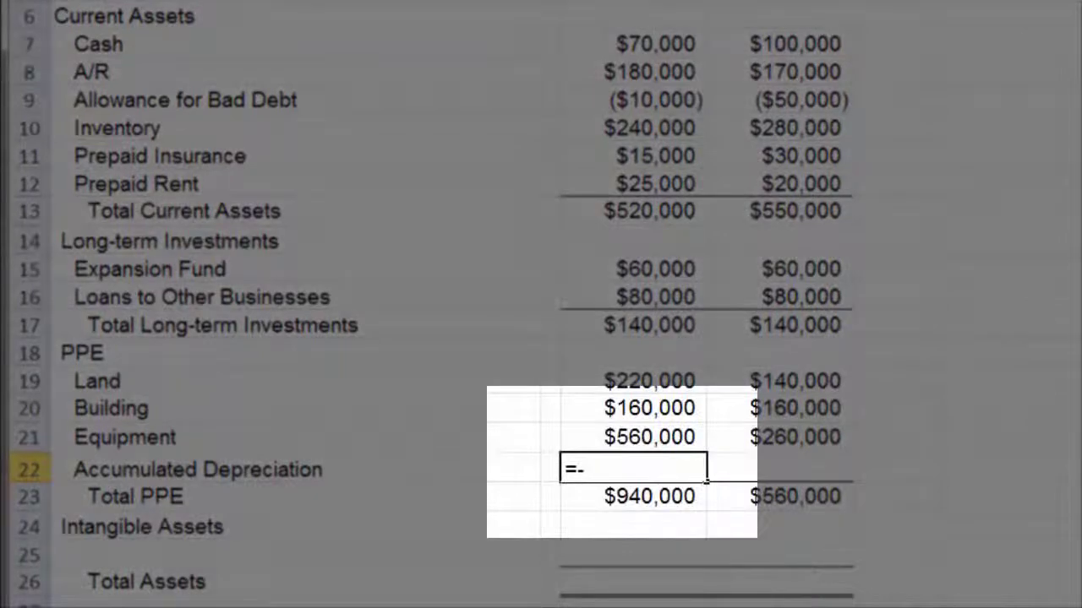
key(BackSpace)
key(BackSpace)
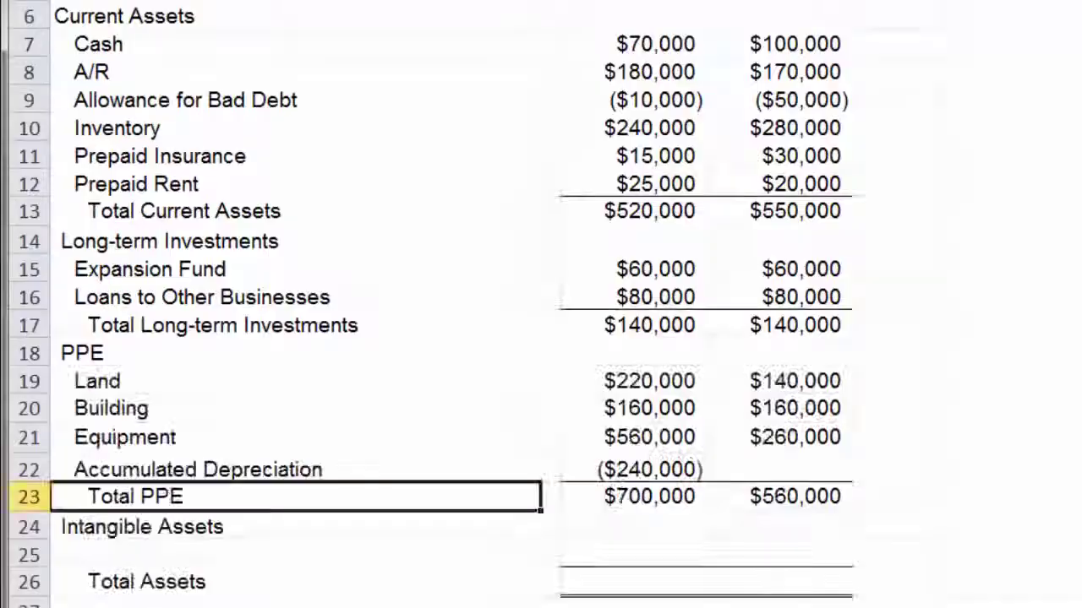
click(655, 474)
drag(706, 480, 849, 481)
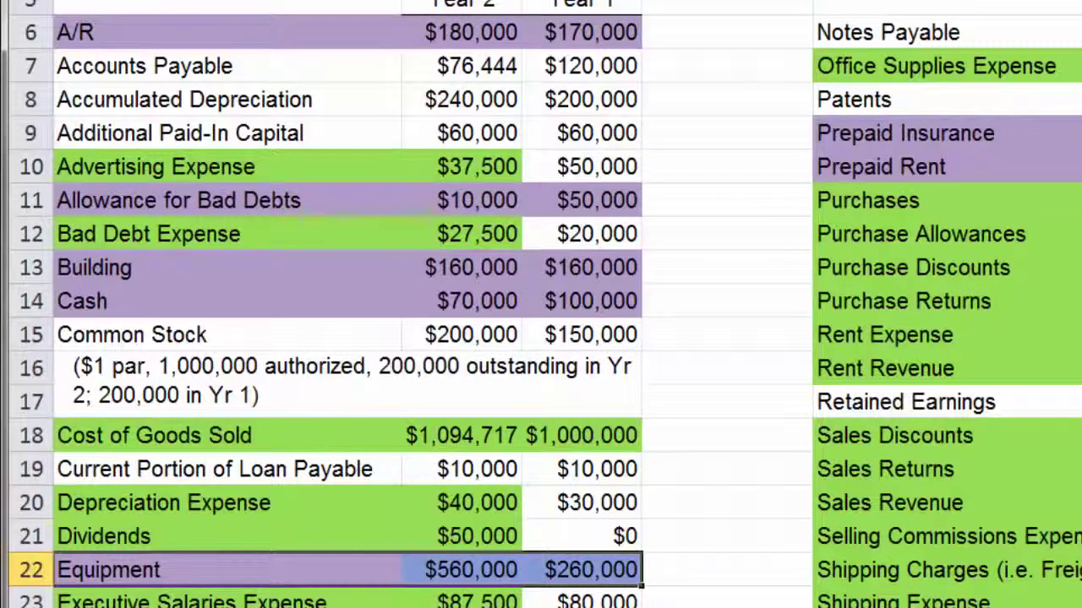
Shade the Accumulated Depreciation and Patents rows purple on the Raw Data sheet, across names and both years.
drag(226, 100, 582, 100)
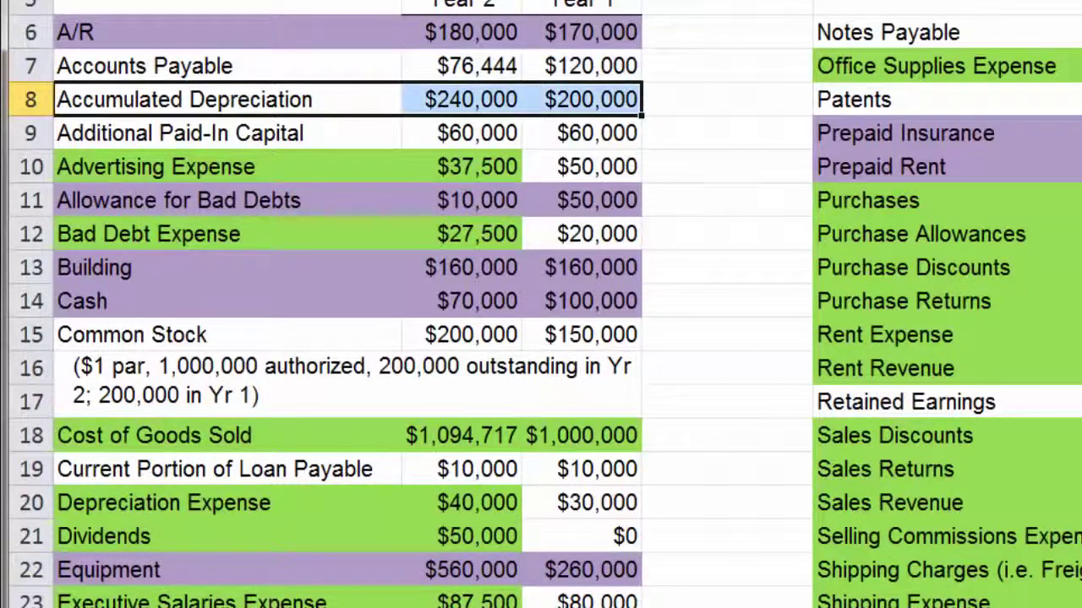
key(F4)
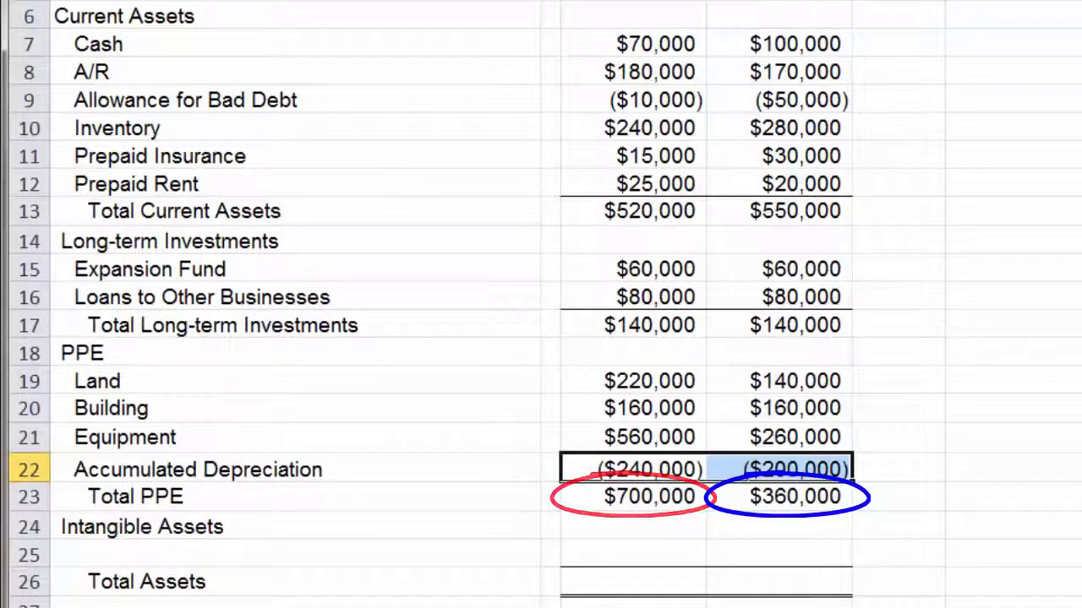
scroll(541, 304, down, 1)
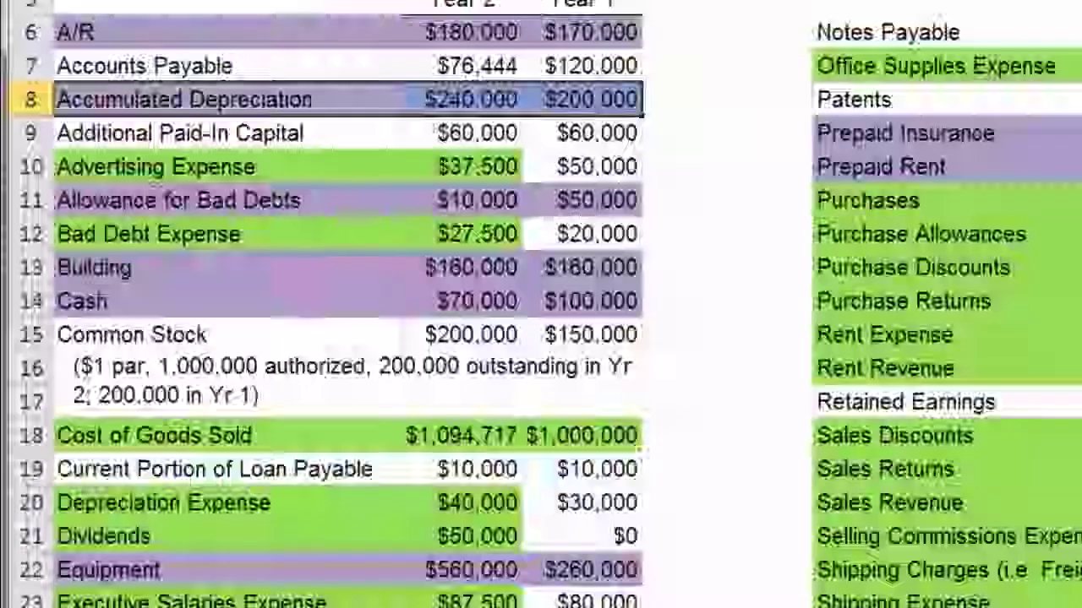
scroll(540, 305, down, 1)
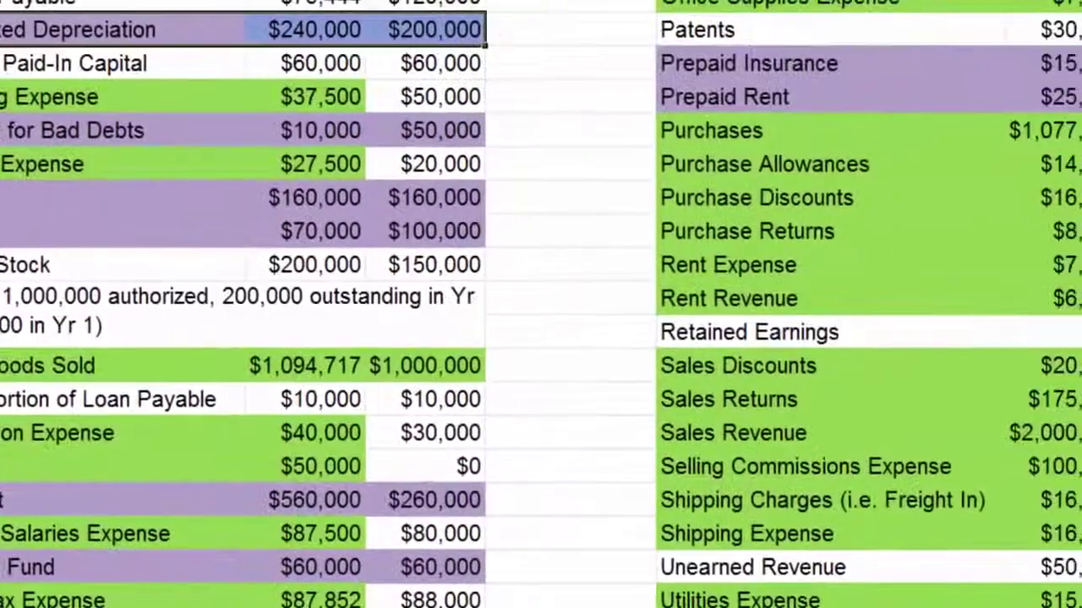
drag(803, 109, 1043, 75)
drag(830, 50, 950, 75)
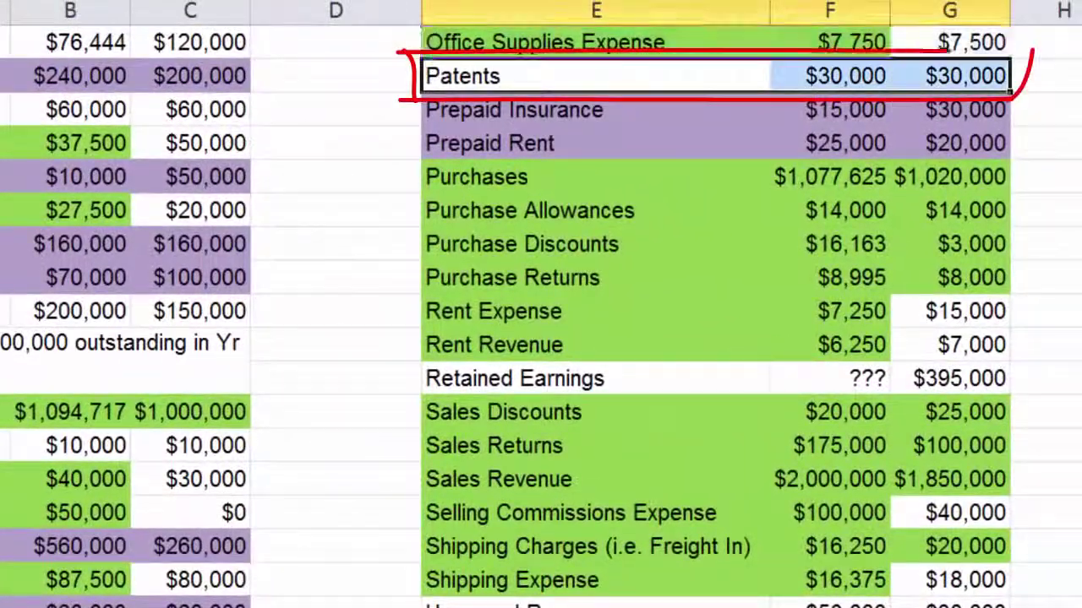
key(F4)
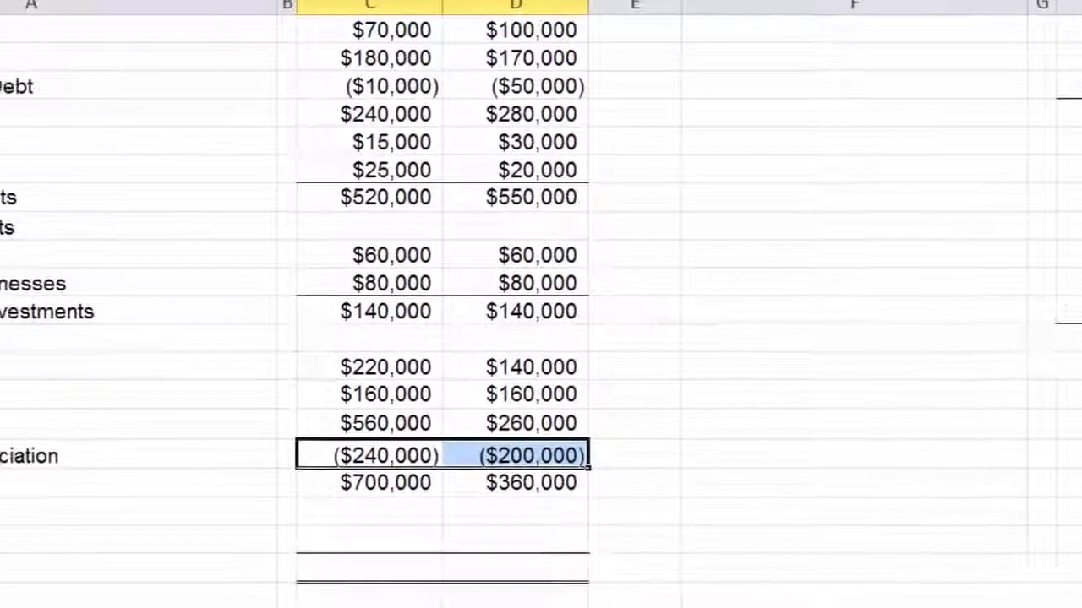
On the Balance Sheet, enter the label "Patent" in the line under Intangible Assets.
click(253, 528)
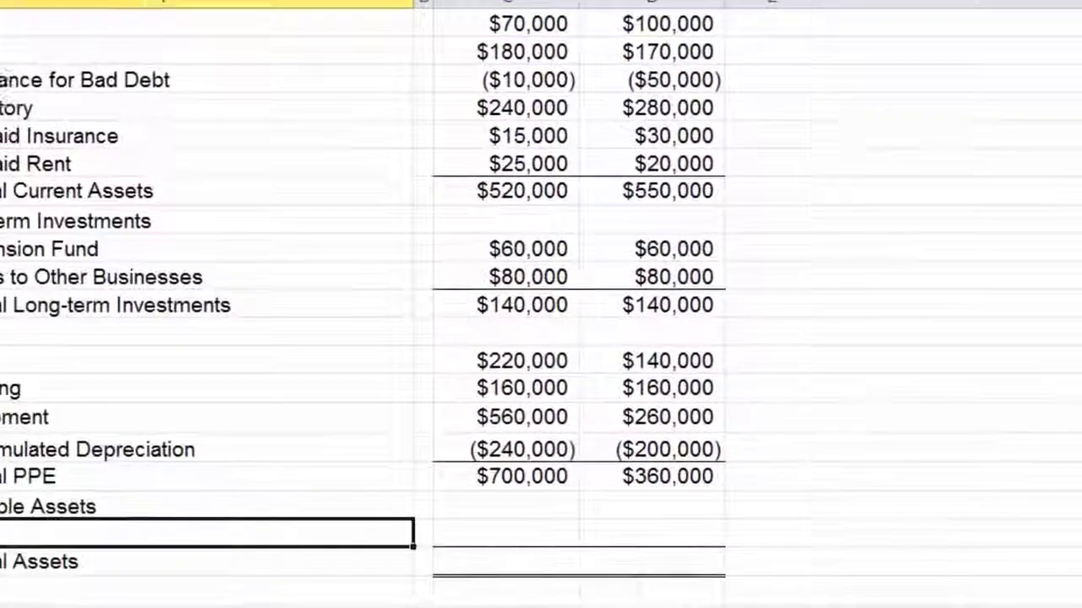
text(Patent)
key(Tab)
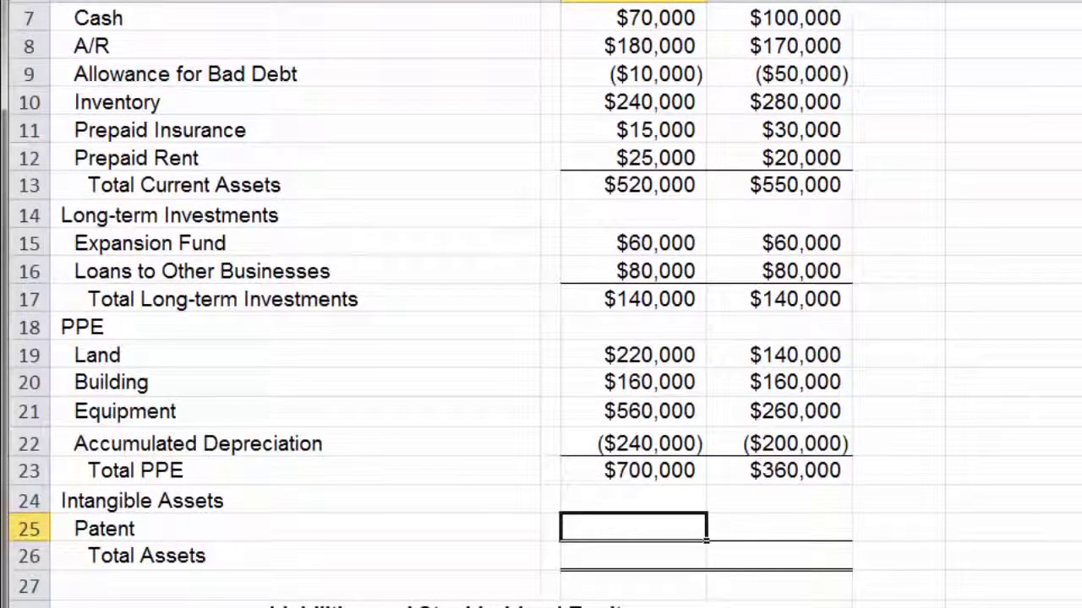
drag(590, 444, 594, 494)
mouse_move(588, 494)
mouse_down()
mouse_move(833, 491)
mouse_move(851, 442)
mouse_up()
drag(586, 443, 856, 444)
mouse_move(589, 279)
mouse_down()
mouse_move(592, 299)
mouse_move(858, 278)
mouse_up()
mouse_move(589, 161)
mouse_down()
mouse_move(634, 211)
mouse_move(849, 165)
mouse_up()
drag(588, 161, 857, 160)
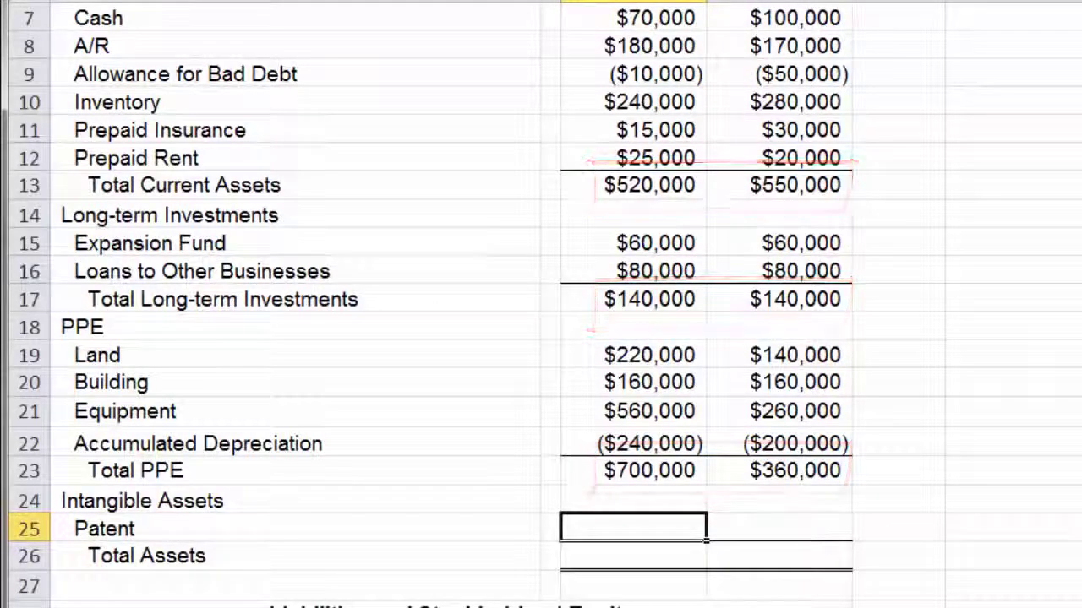
Link the Year 2 Patent amount in C25 to the Year 2 Patents value on the Raw Data sheet, and fill it across into Year 1.
text(=)
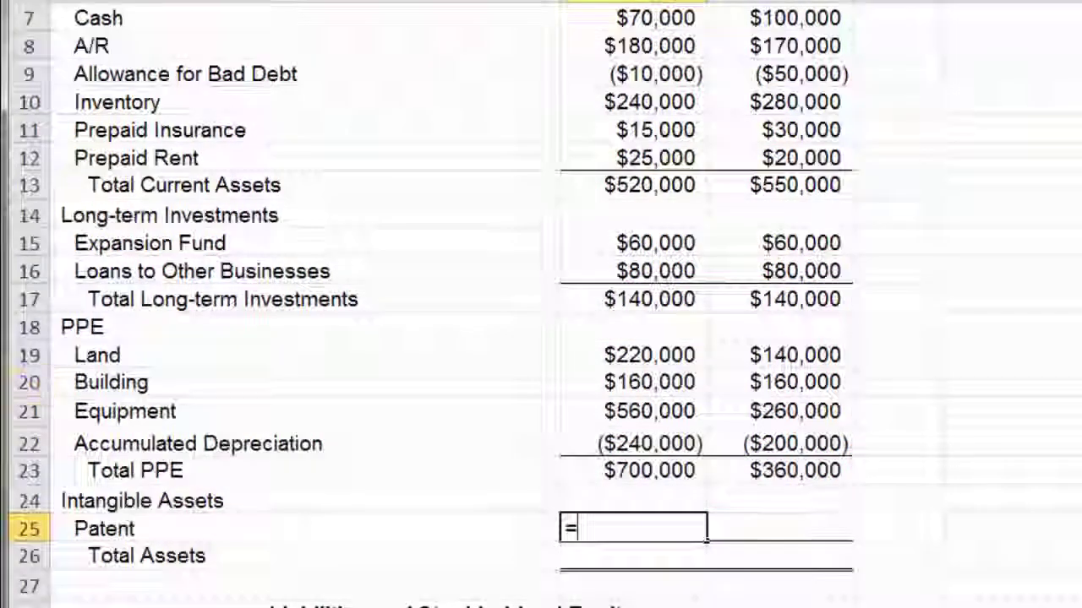
key(ctrl+Page_Up)
click(822, 83)
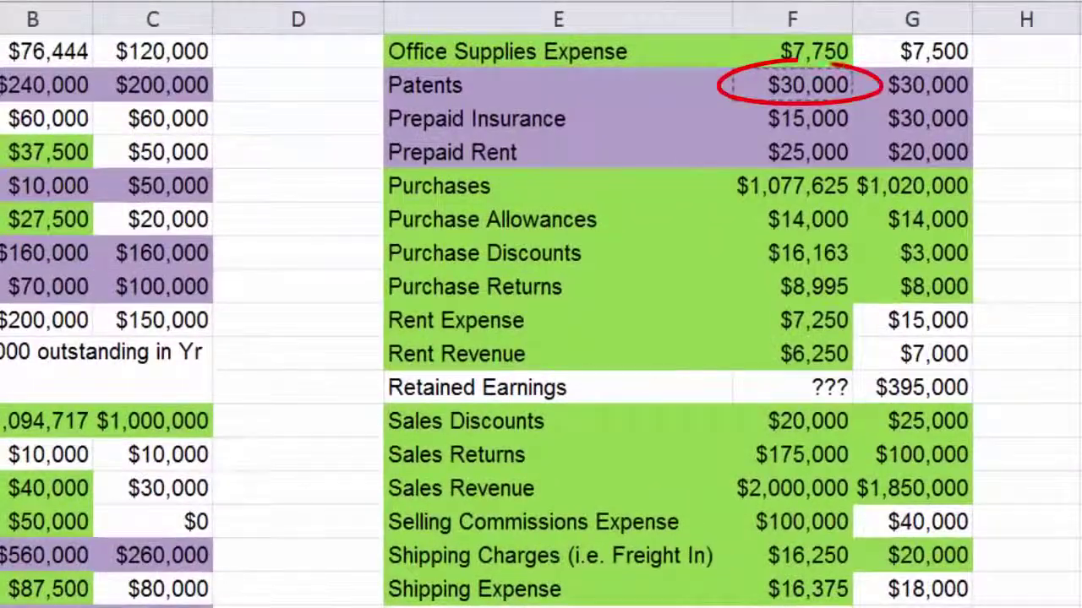
key(Return)
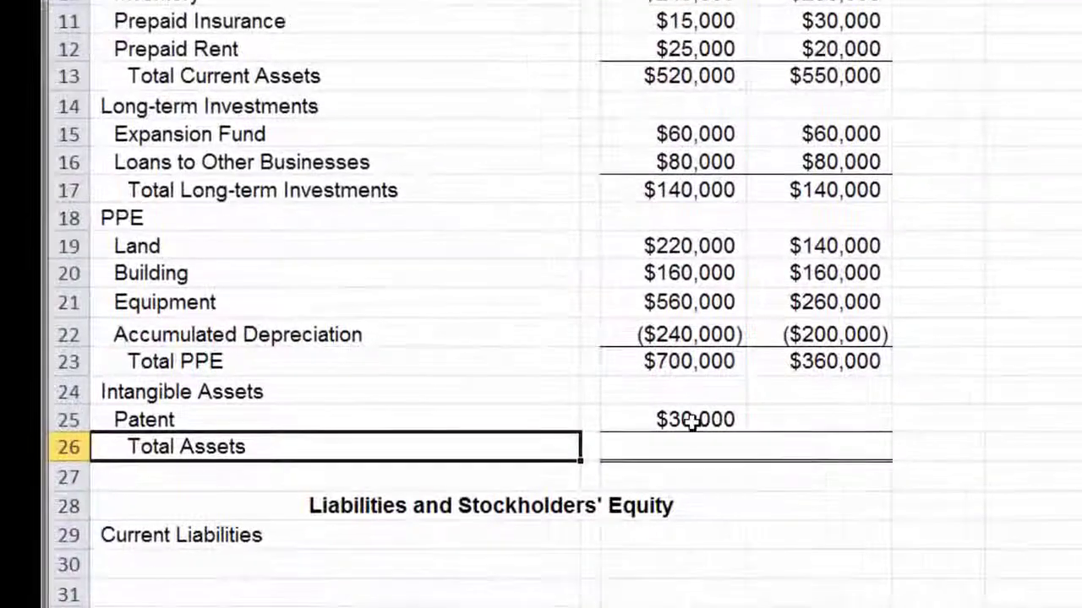
click(405, 522)
drag(748, 431, 922, 425)
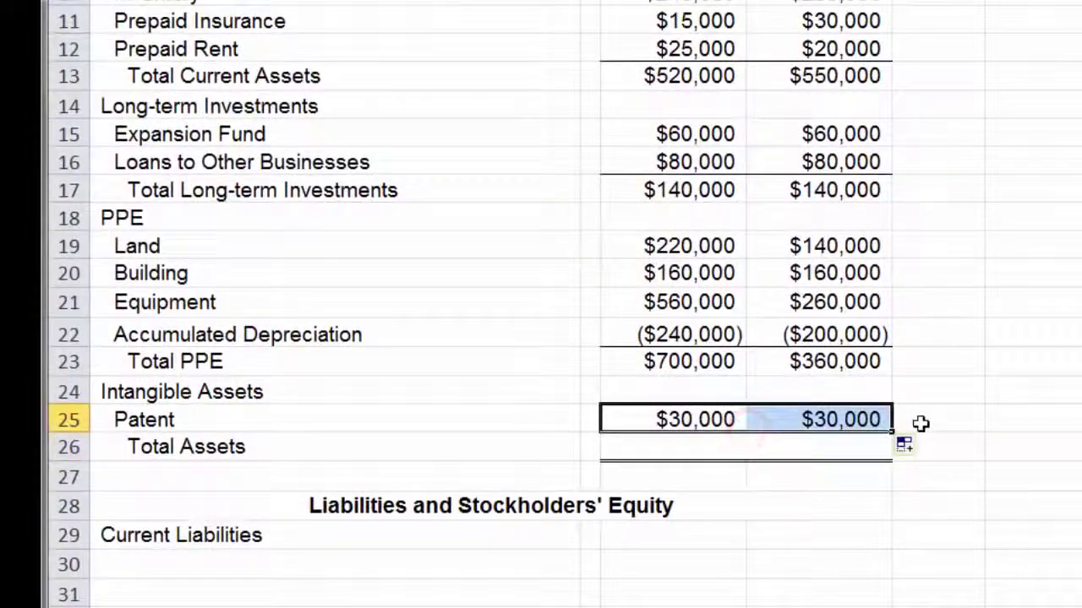
Calculate Year 2 Total Assets in C26 by adding the subtotals and Patent with the formula =C13+C17+C23+C25.
key(Down)
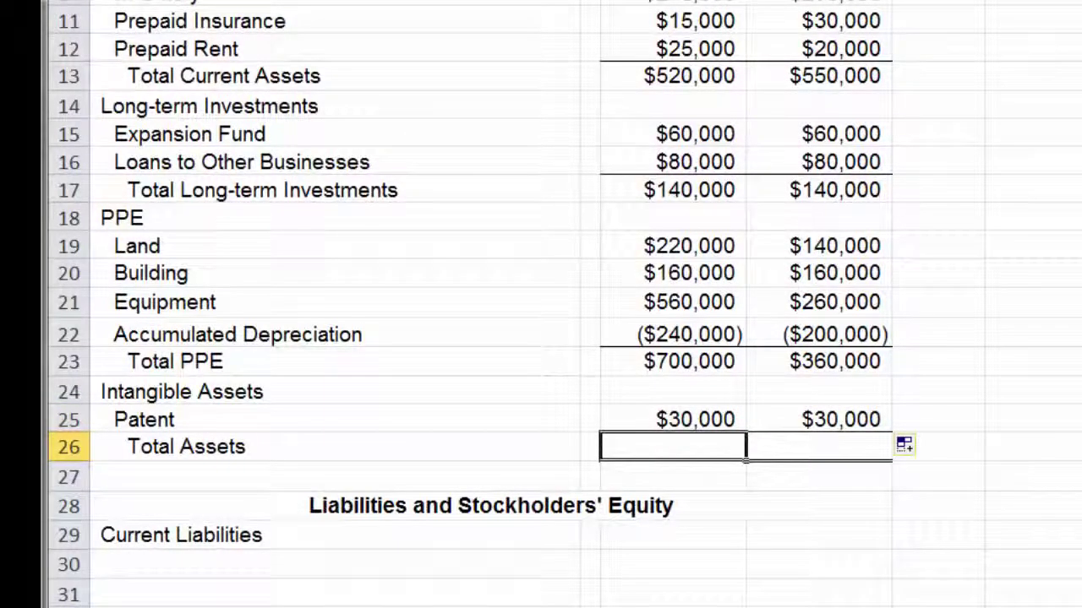
text(=)
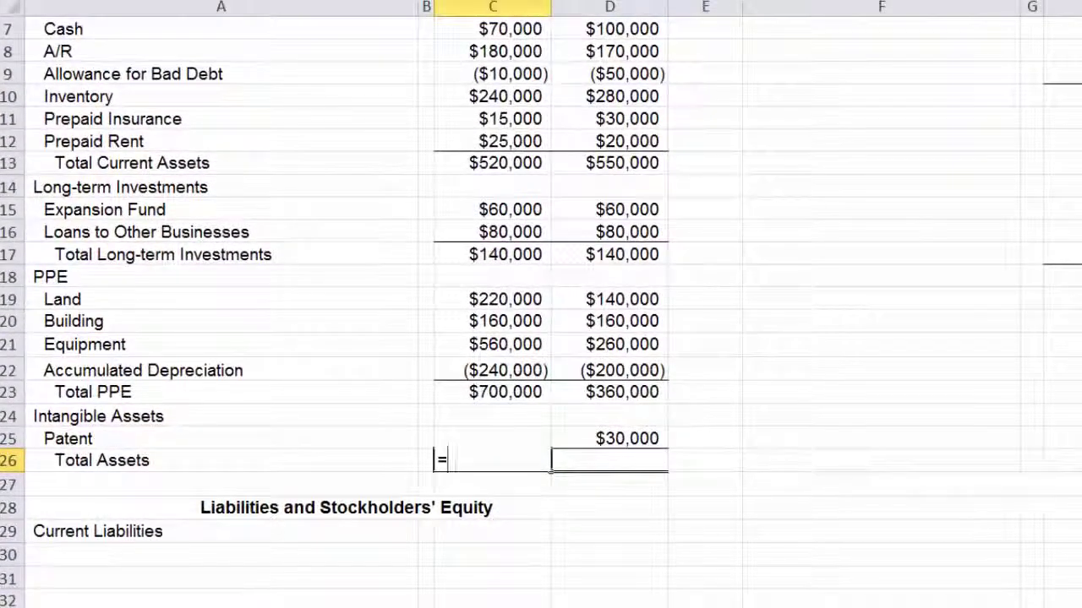
click(493, 163)
text(+)
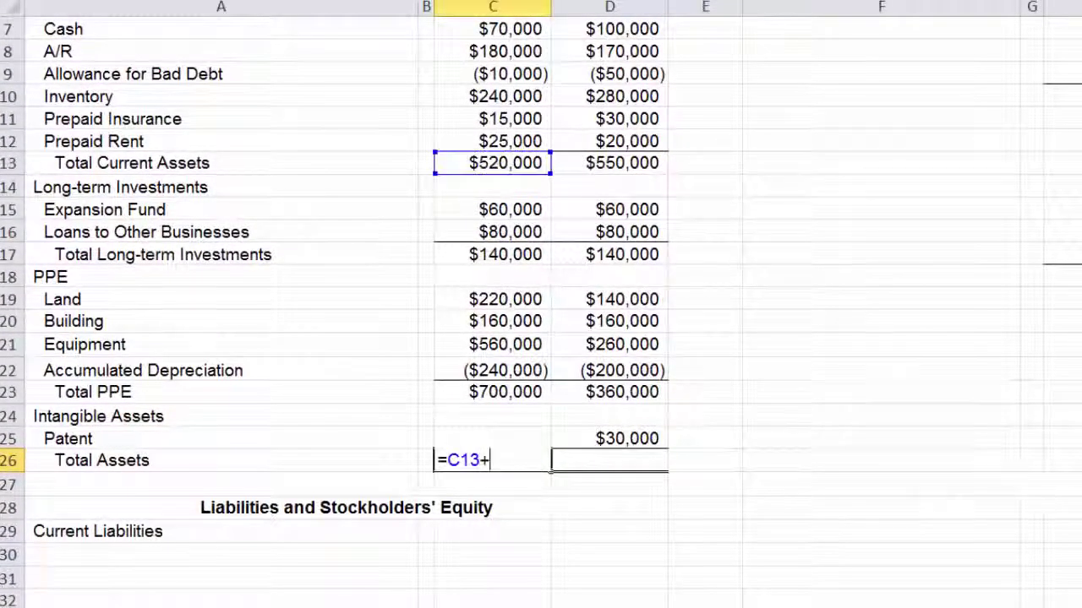
click(492, 255)
text(+)
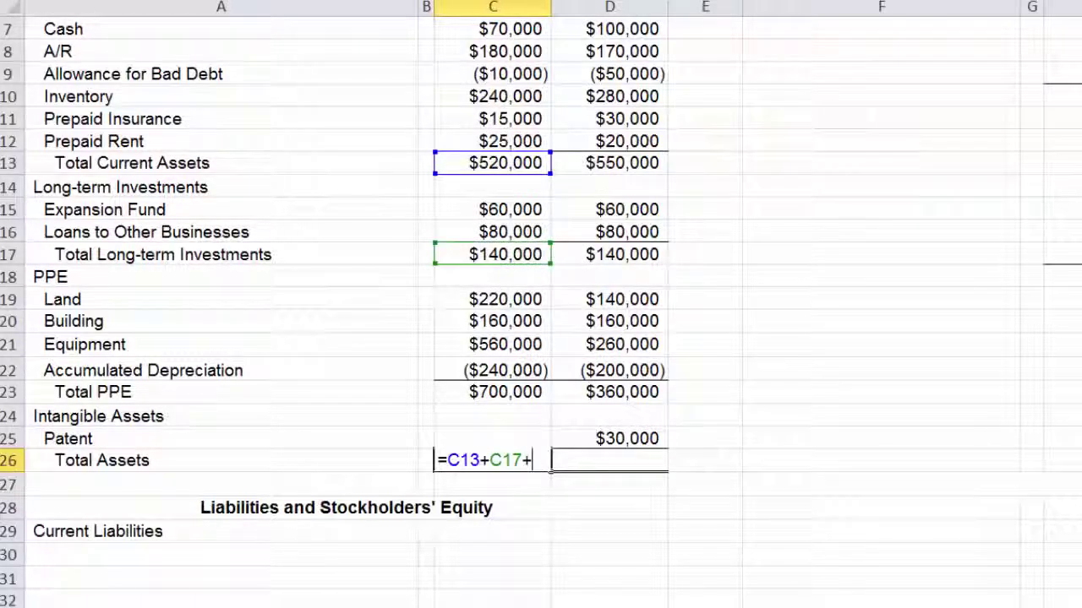
click(493, 391)
text(+)
click(493, 438)
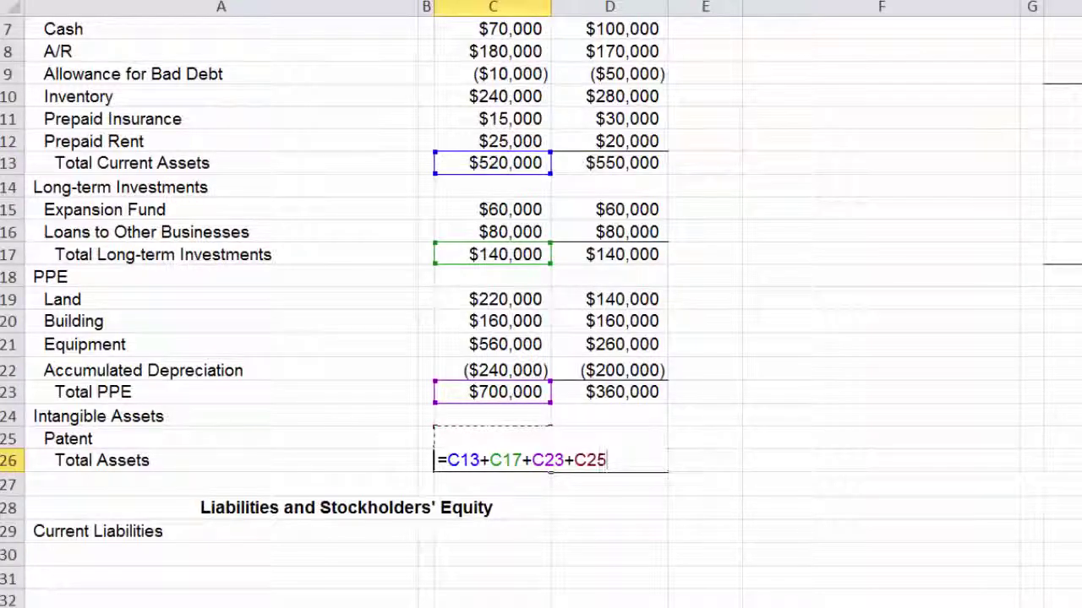
key(Return)
key(Up)
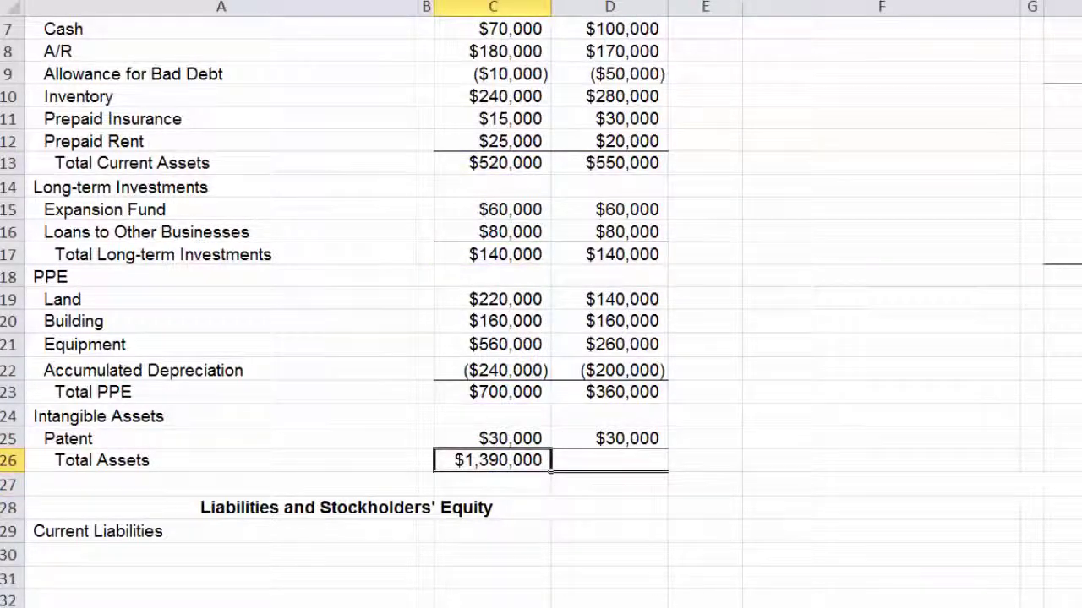
Make the Total Assets row taller and check the cell references in the Year 2 total's formula.
key(F2)
click(221, 484)
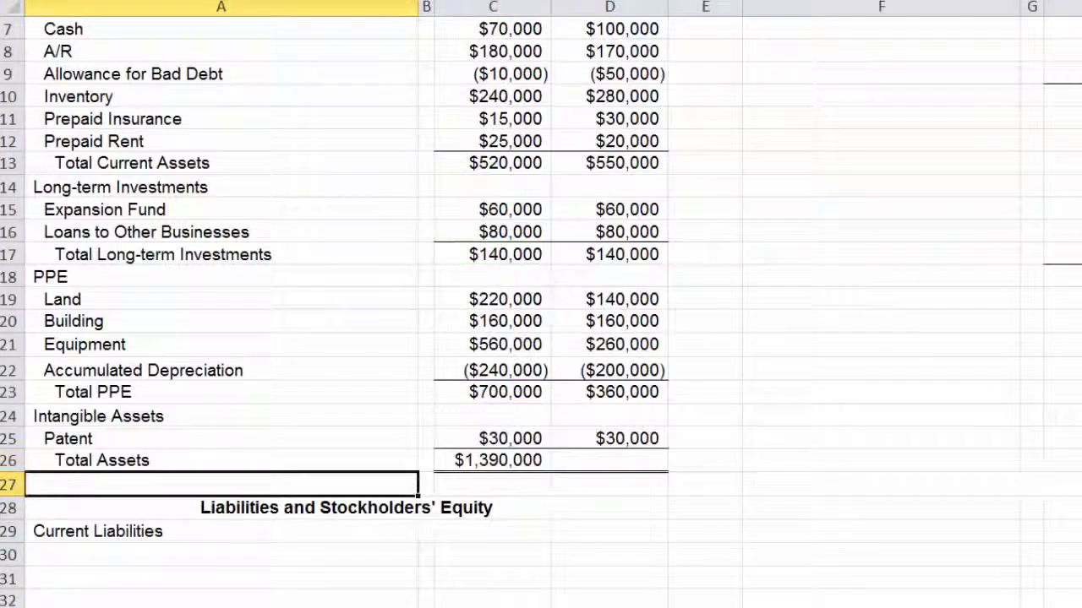
drag(9, 471, 8, 486)
click(492, 469)
key(F2)
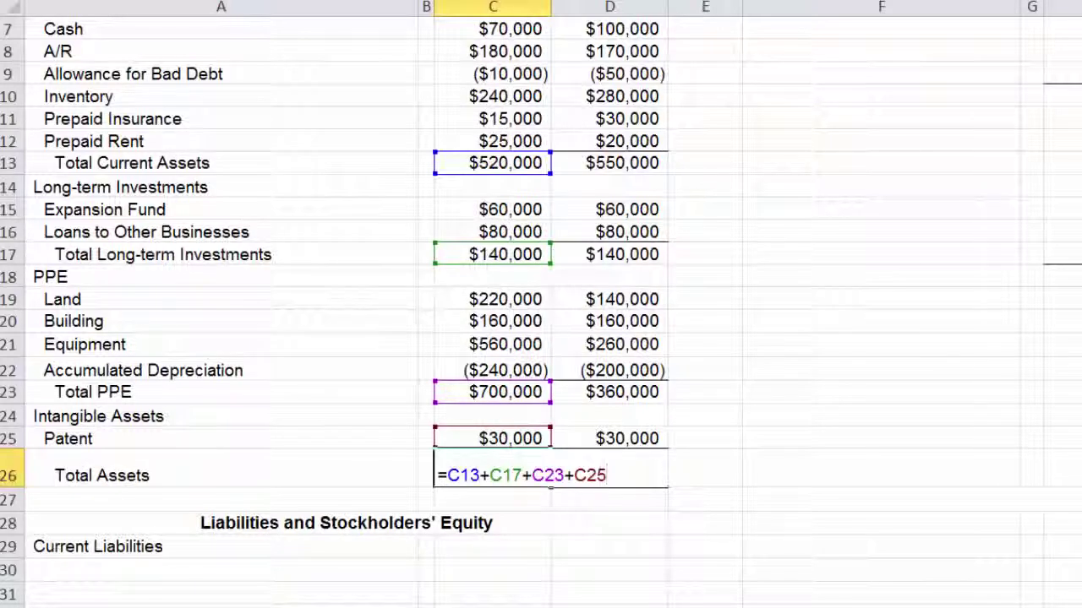
click(221, 469)
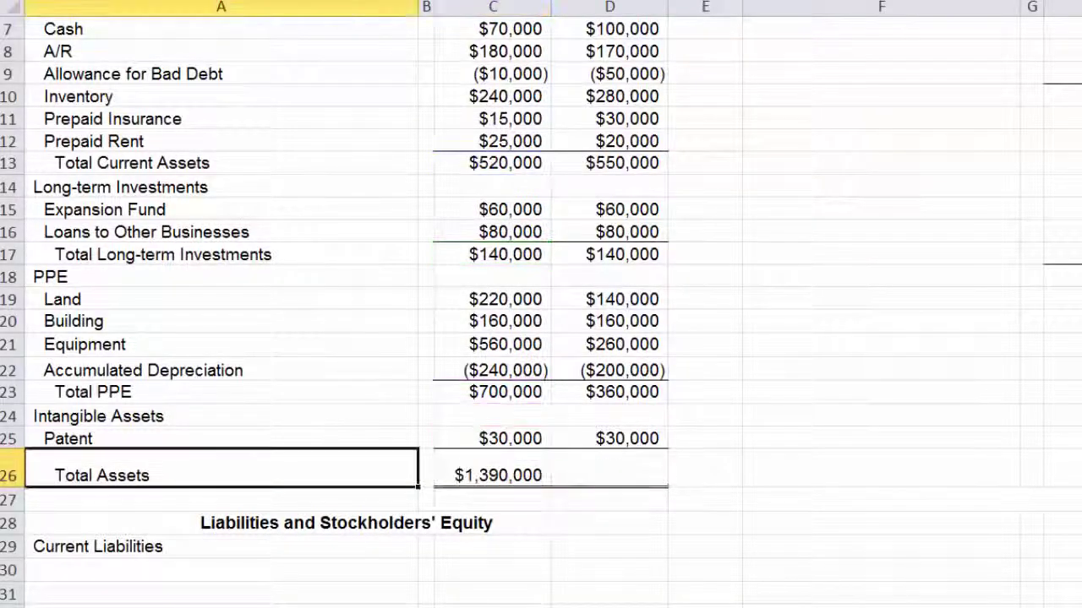
Calculate Year 1 Total Assets in D26 with a SUM formula of the separate cells D13, D17, D23 and D25.
click(609, 468)
text(=sum()
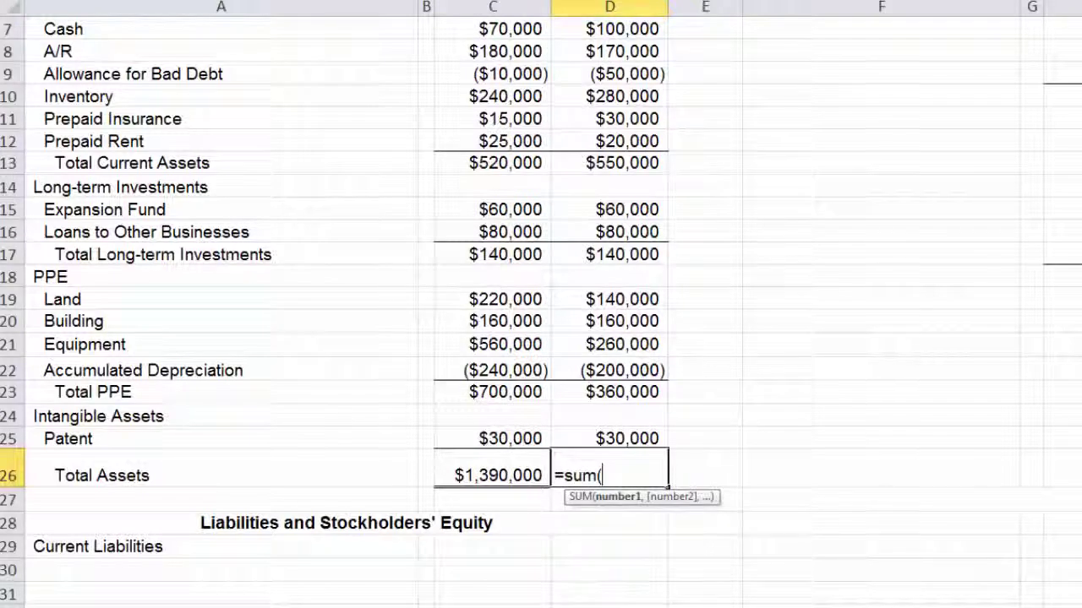
click(609, 163)
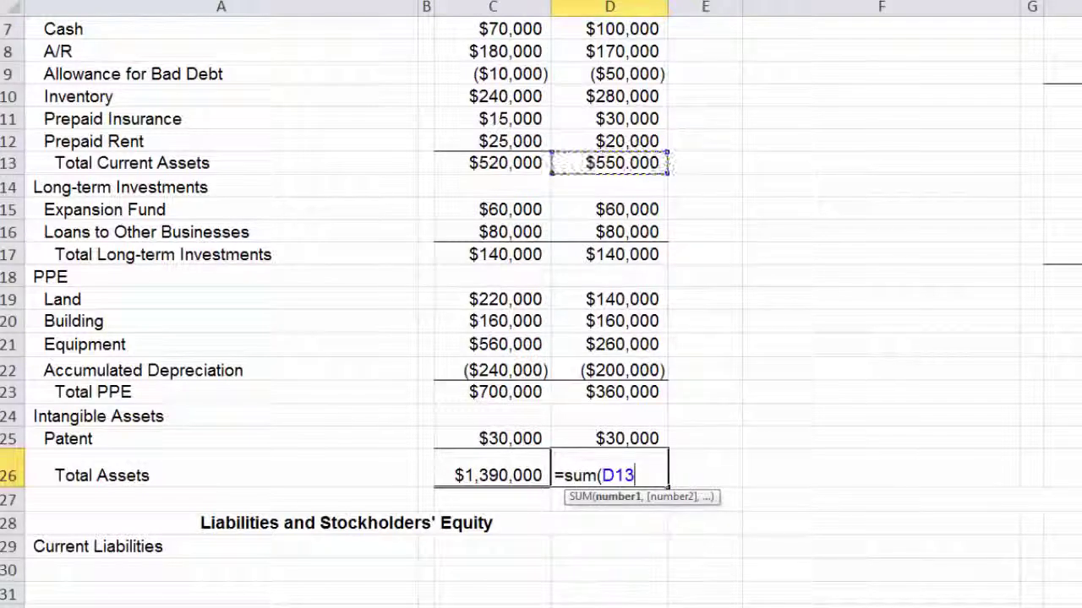
text(,)
click(610, 255)
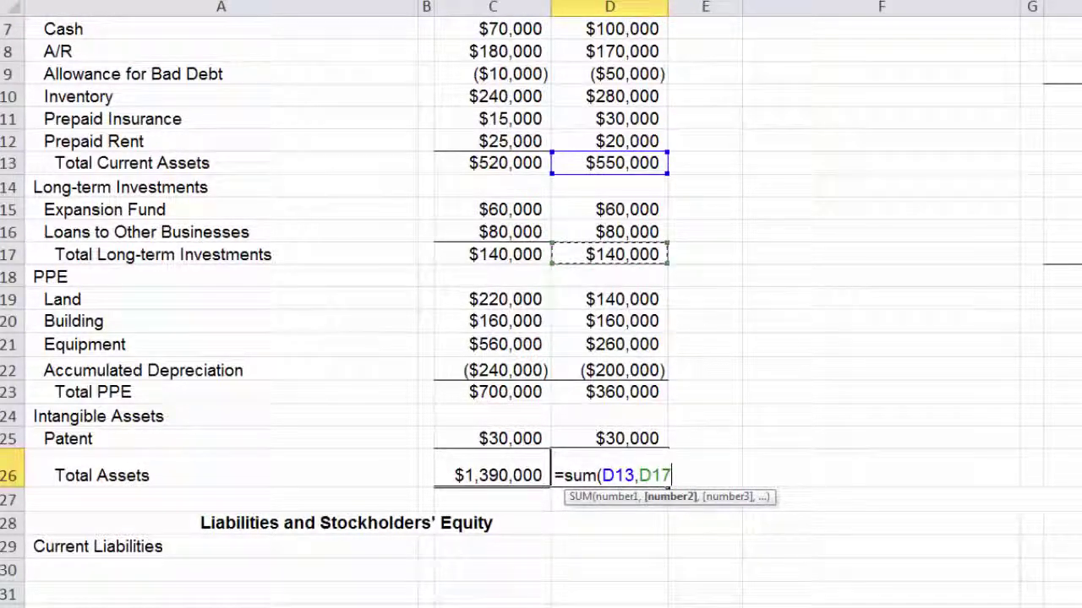
text(,)
click(608, 392)
text(,)
click(609, 438)
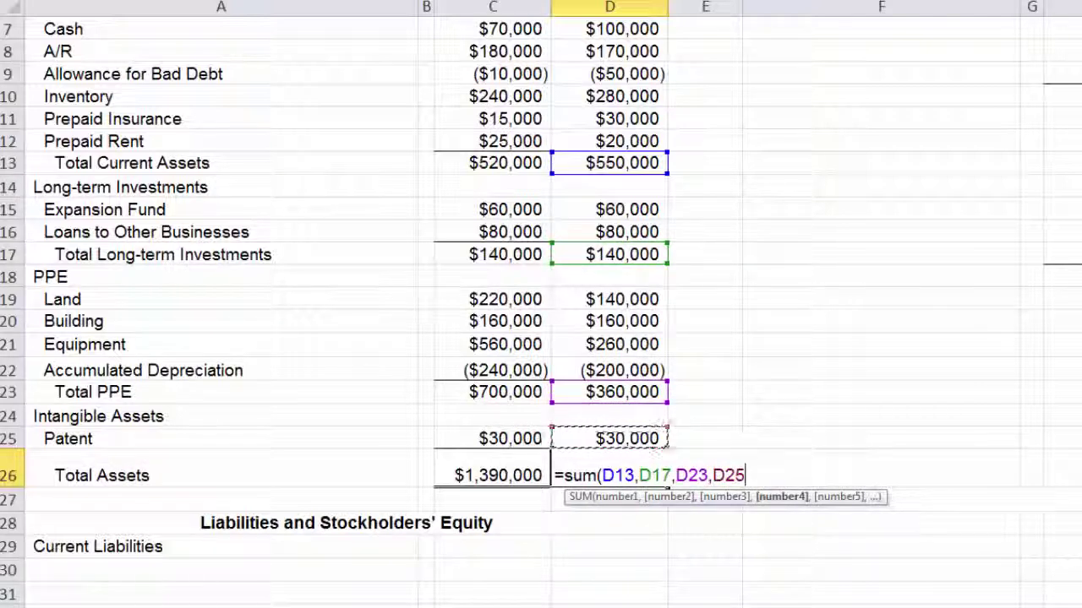
key(Return)
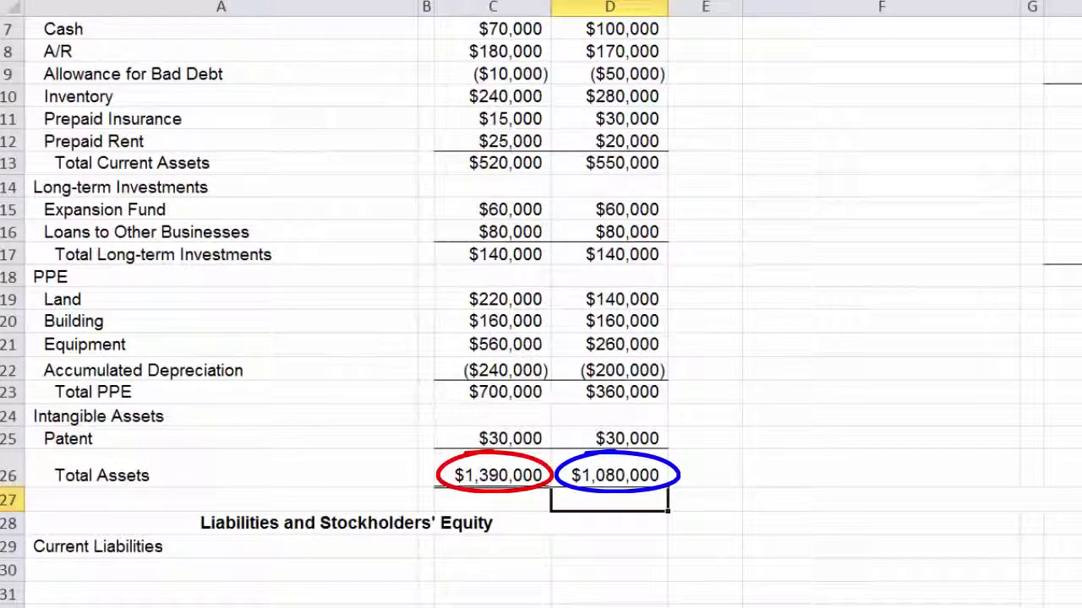
scroll(541, 304, up, 1)
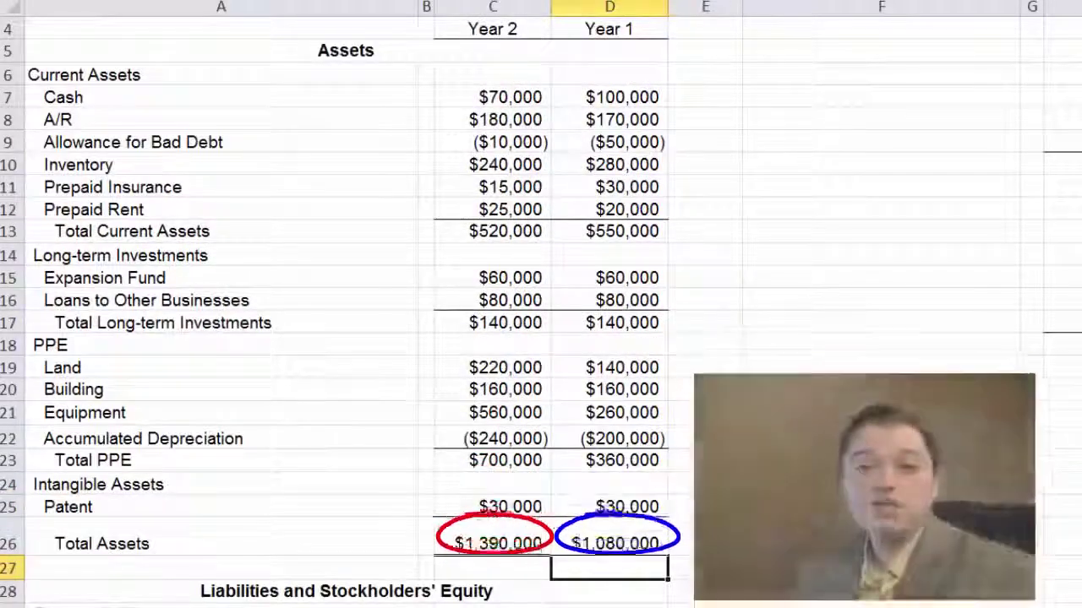